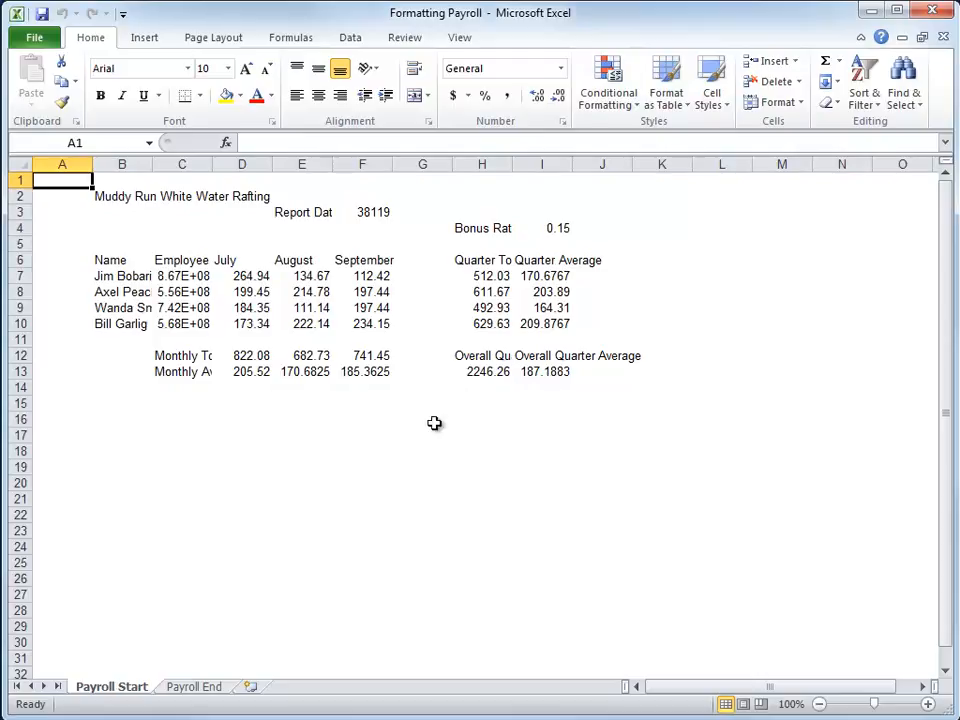
On the Payroll End sheet, hide rows 12 and 13 holding the monthly totals and averages
click(190, 687)
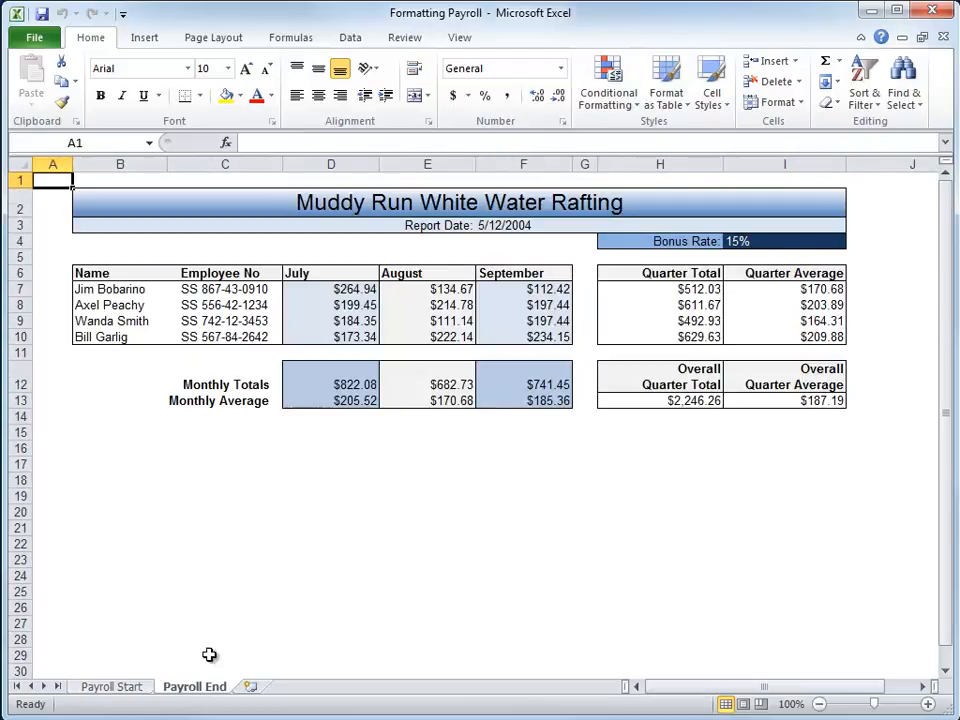
drag(18, 375, 18, 397)
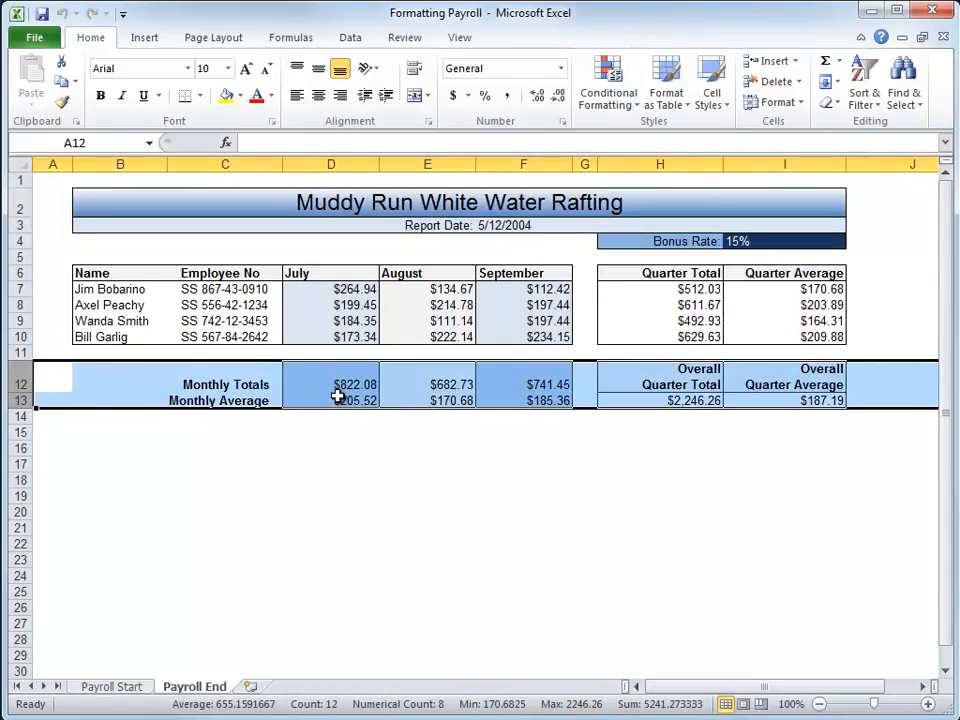
click(130, 412)
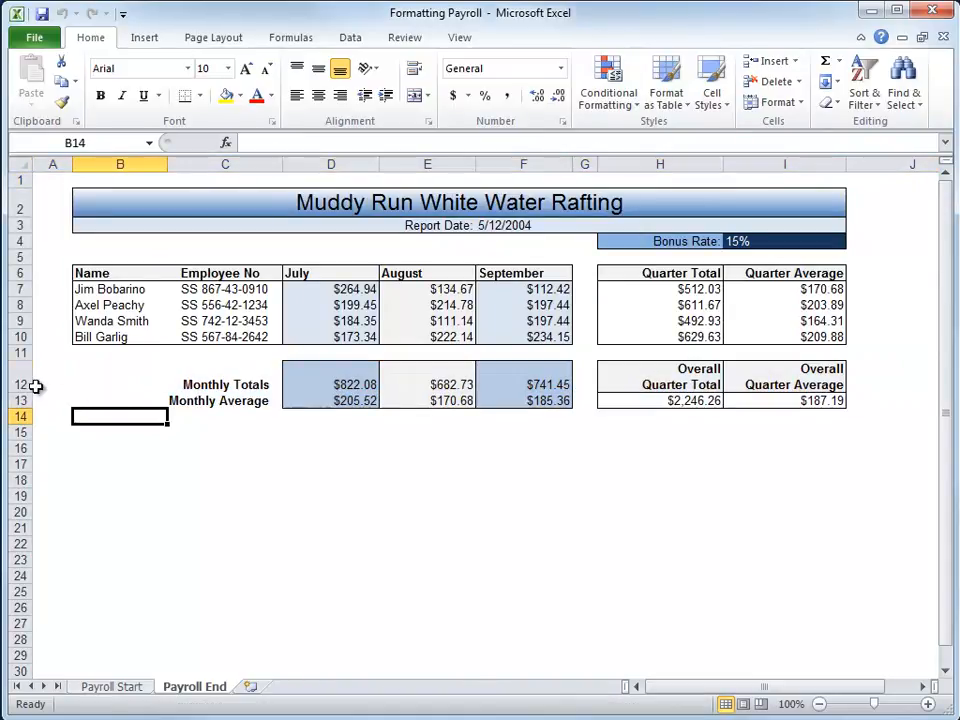
drag(18, 380, 12, 400)
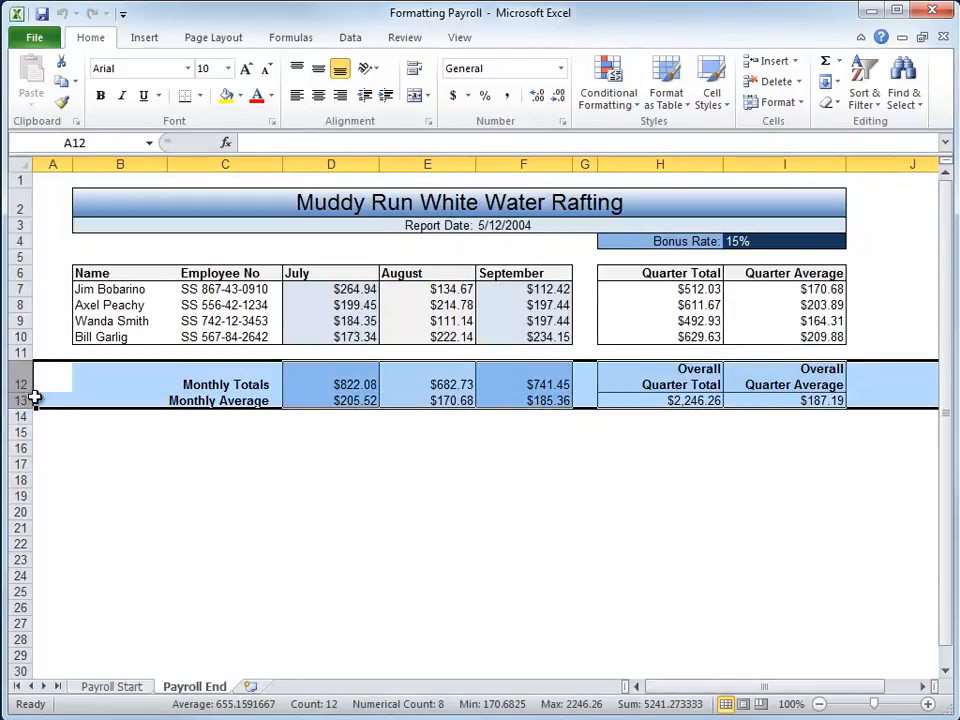
right_click(84, 398)
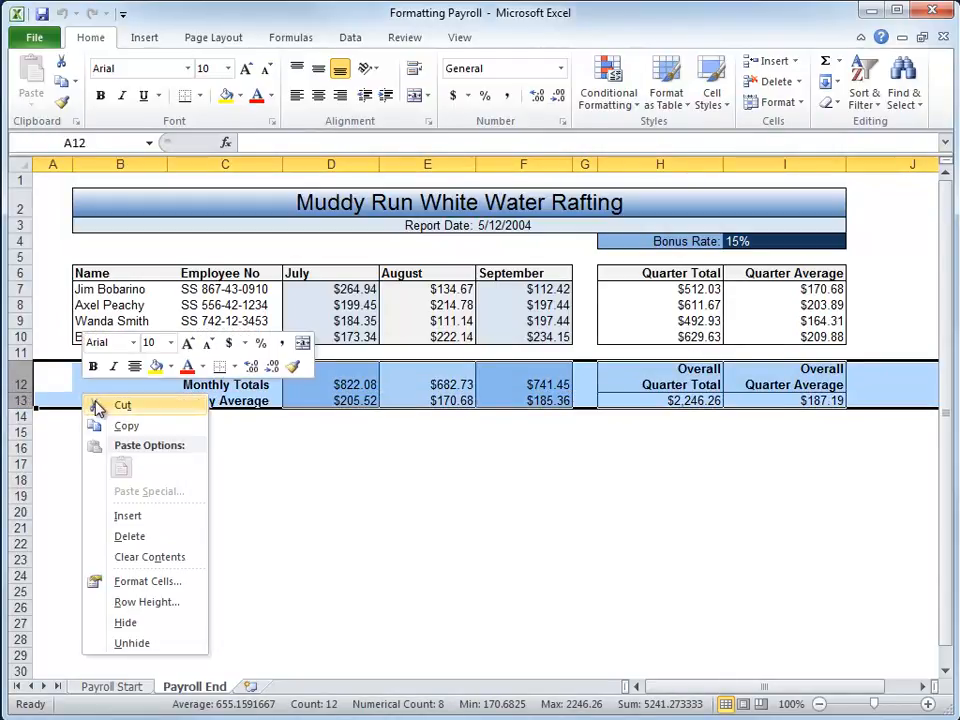
click(133, 624)
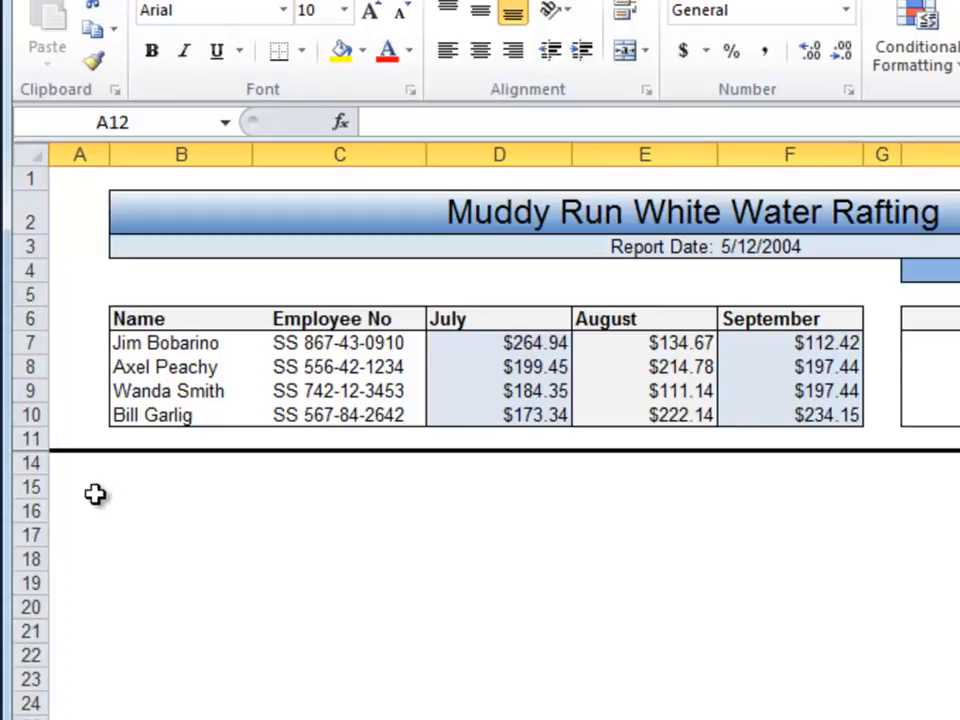
Unhide the hidden rows between rows 11 and 14, and clear the row selection
click(28, 438)
drag(28, 438, 26, 458)
right_click(28, 460)
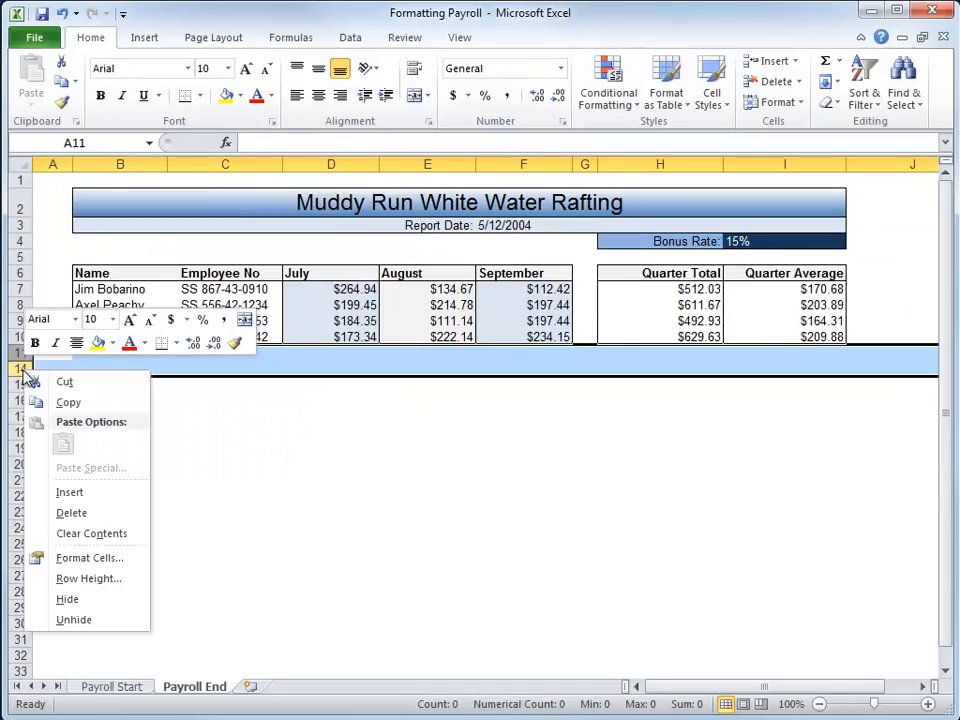
click(72, 619)
click(134, 461)
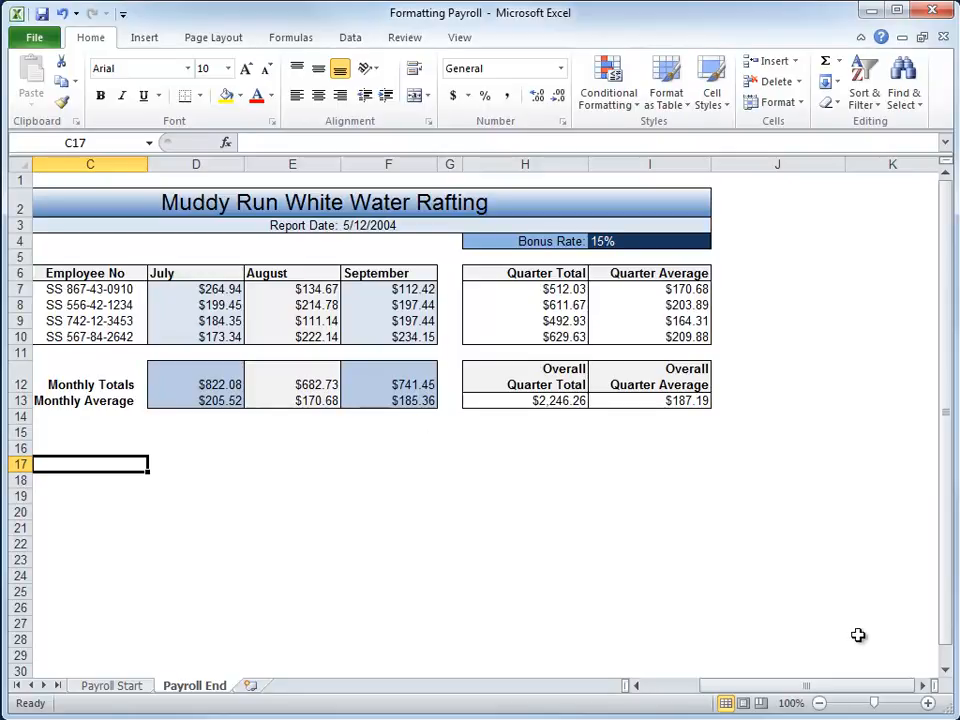
Narrow the window and hide rows 12 and 13 again using the Format command's Hide Rows option
drag(950, 708, 862, 712)
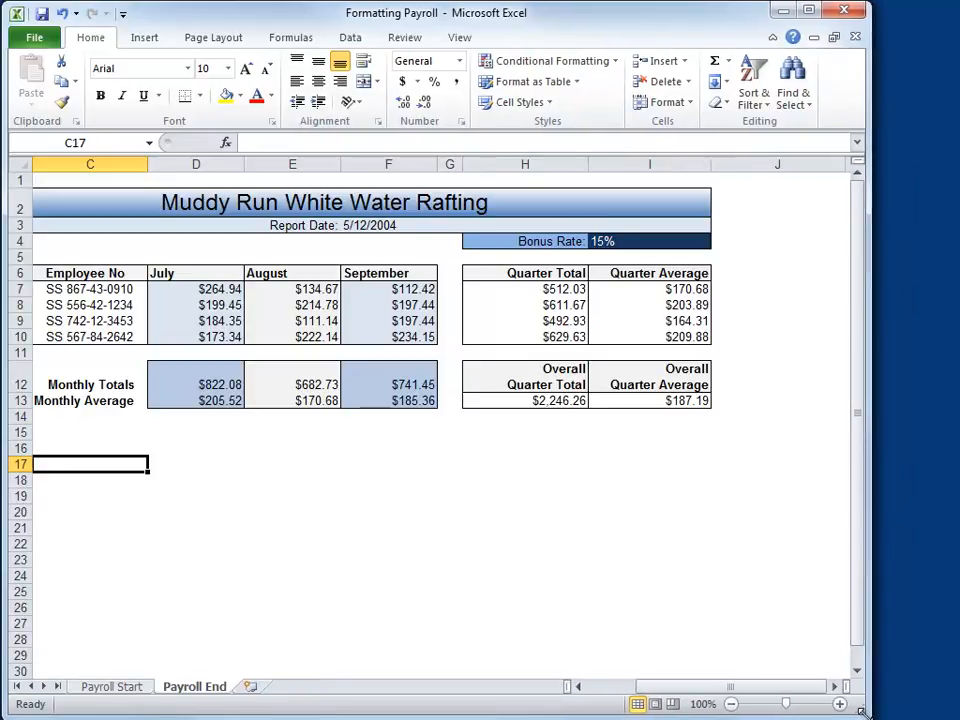
click(22, 384)
drag(22, 384, 20, 400)
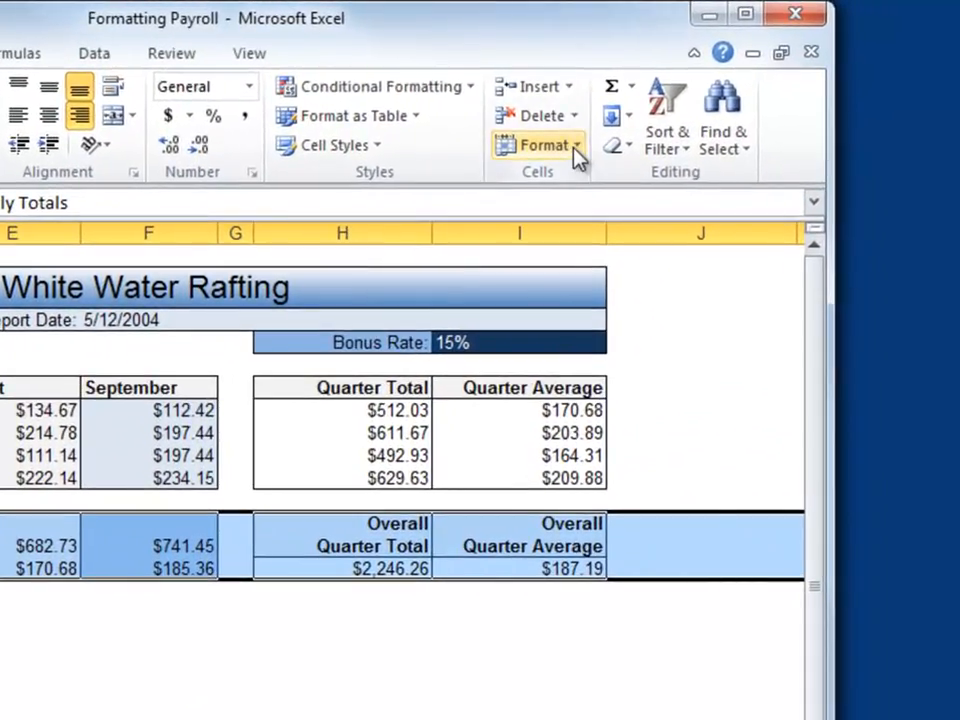
click(679, 106)
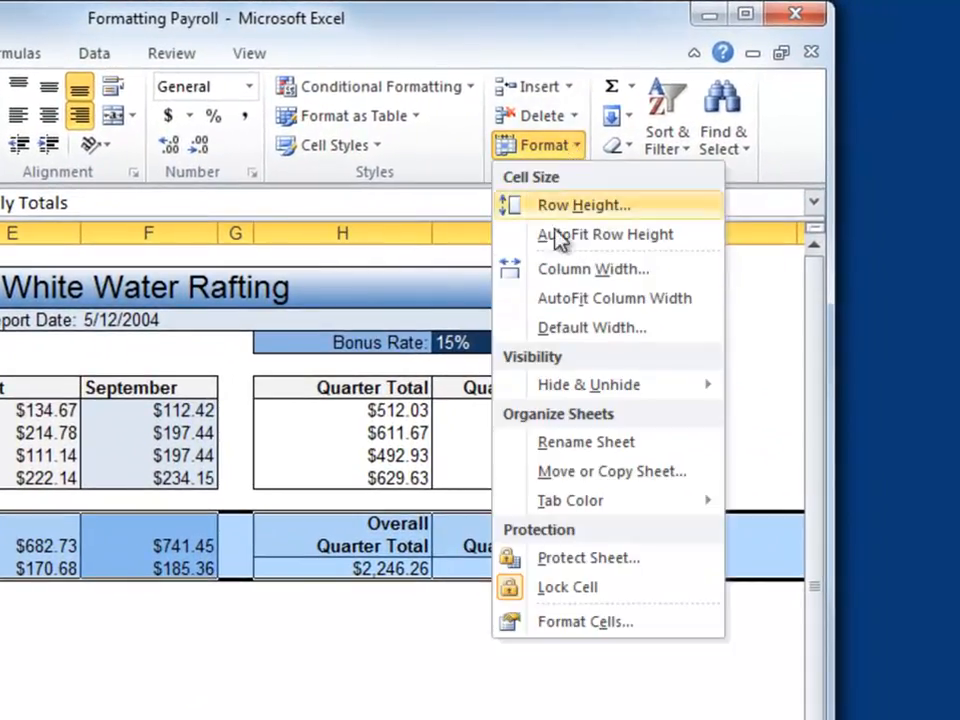
mouse_move(544, 381)
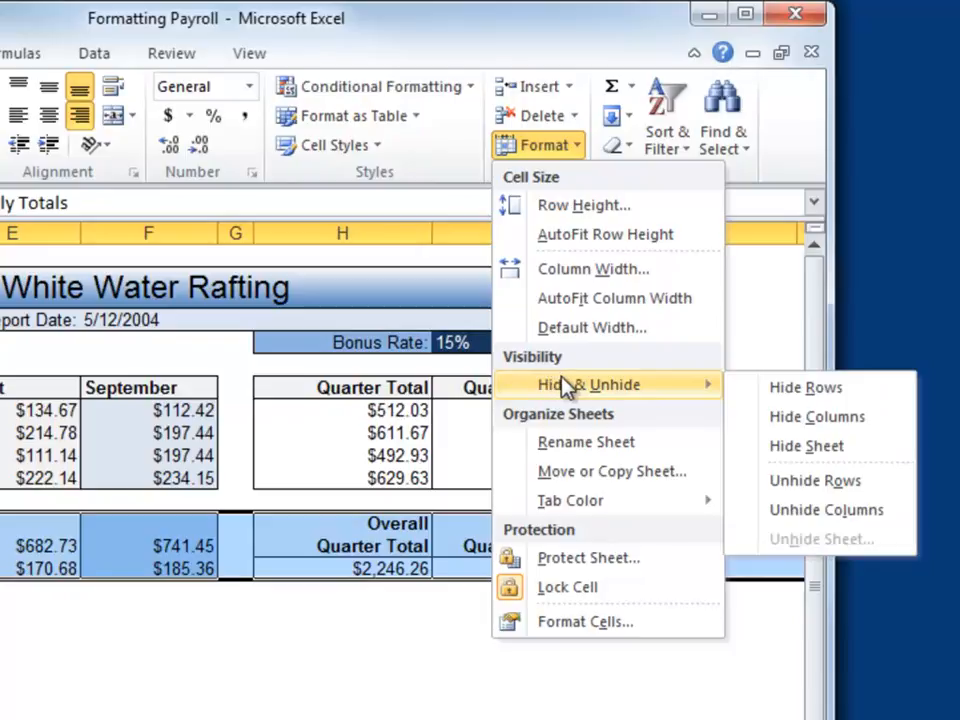
click(789, 389)
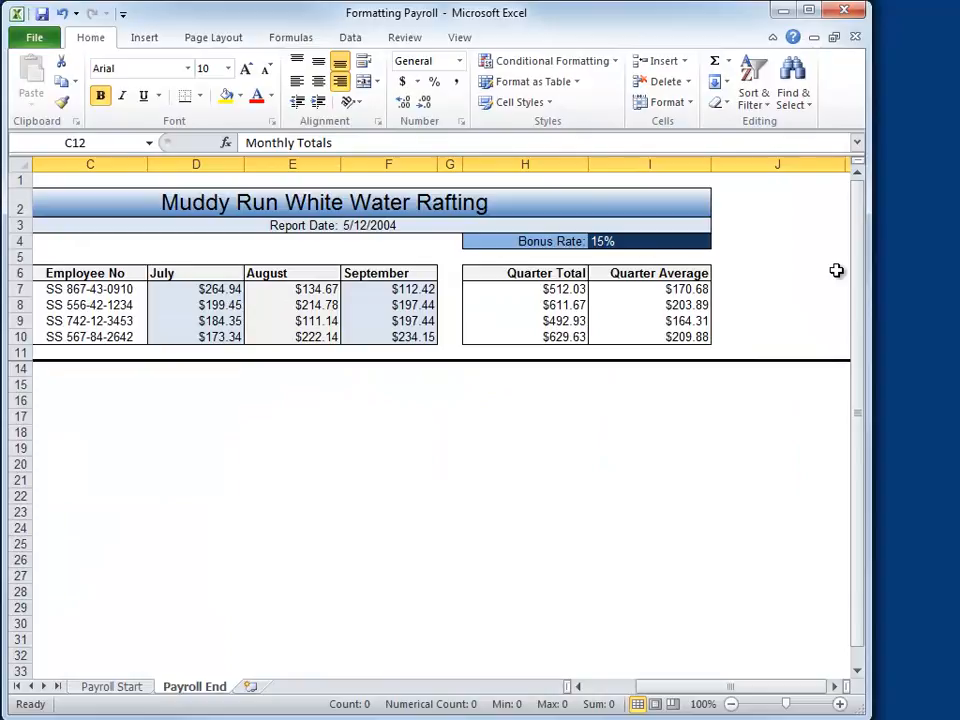
Restore the hidden rows 12 and 13 using the Format command's Unhide Rows option, and deselect them
click(688, 110)
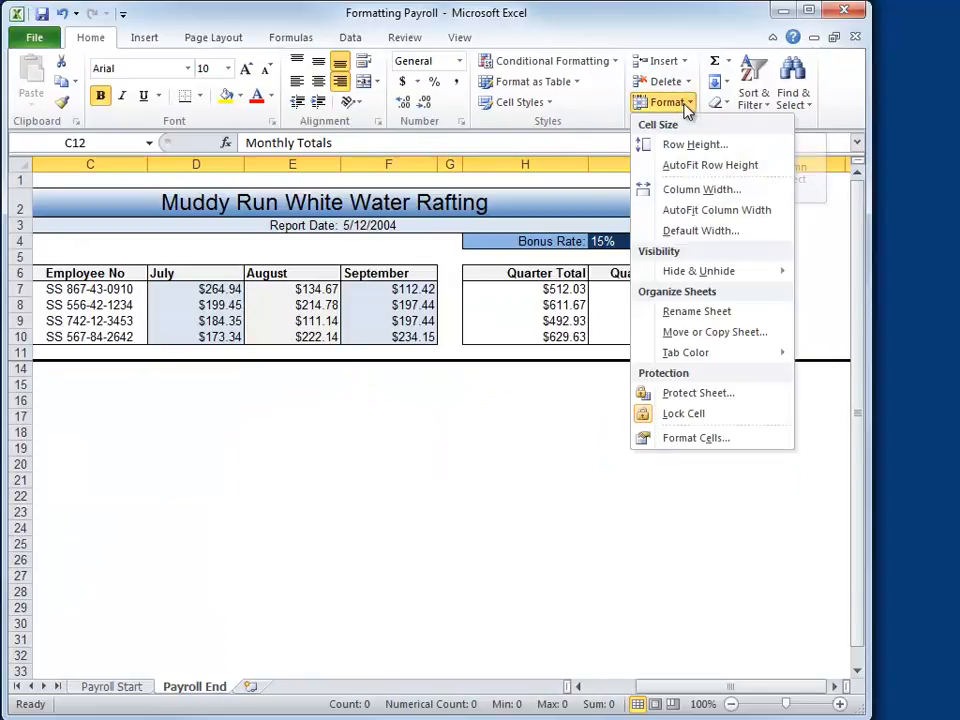
mouse_move(698, 278)
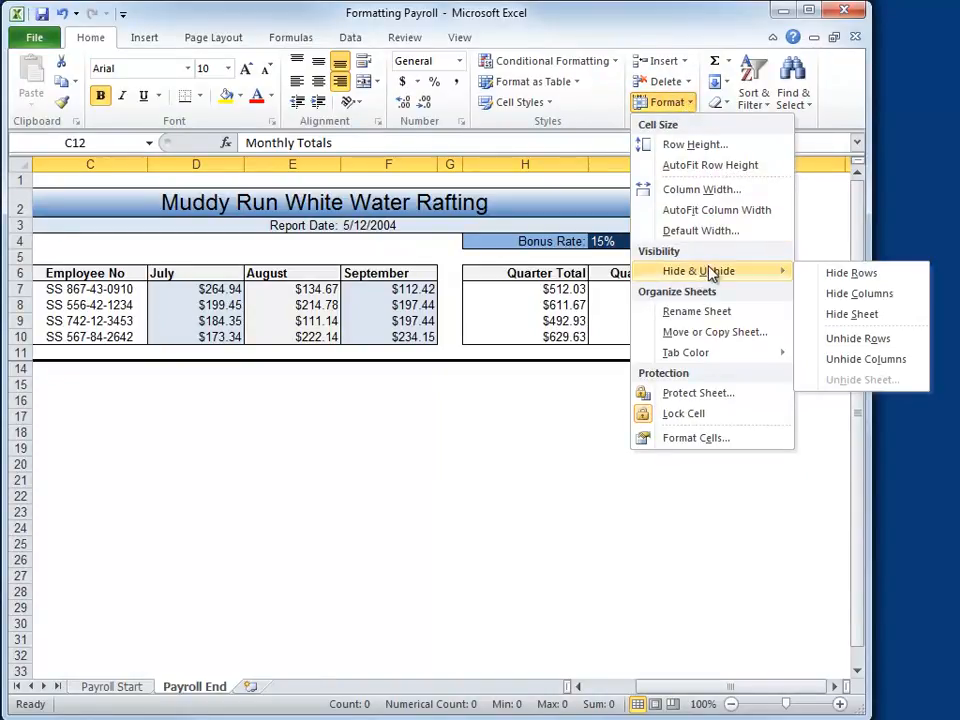
click(857, 340)
click(195, 480)
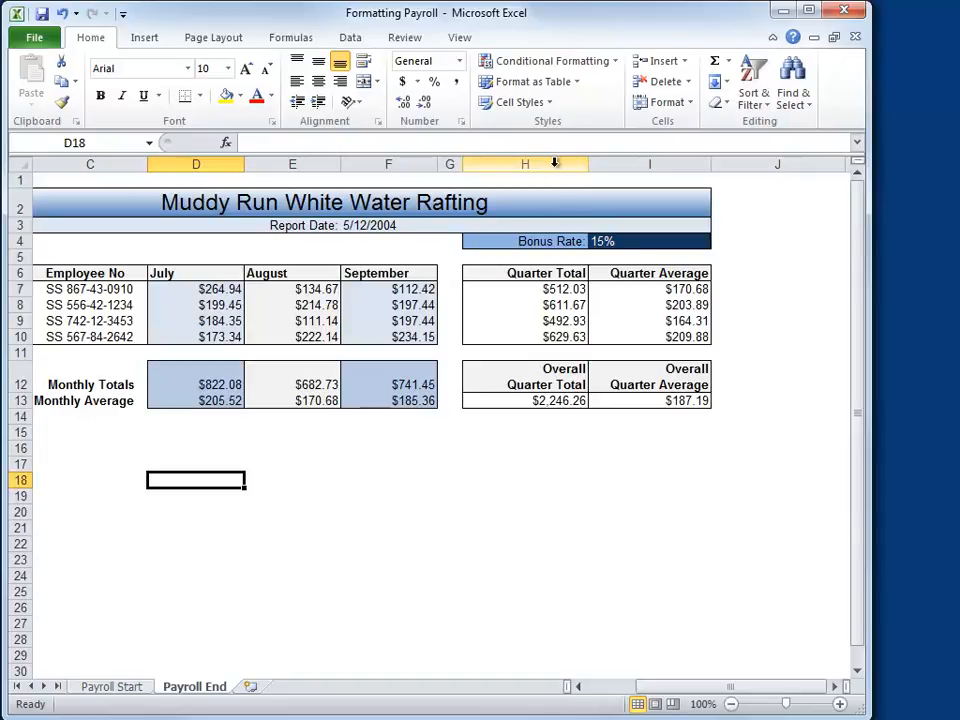
Hide columns H and I containing the quarter totals and averages
drag(554, 162, 632, 162)
right_click(633, 164)
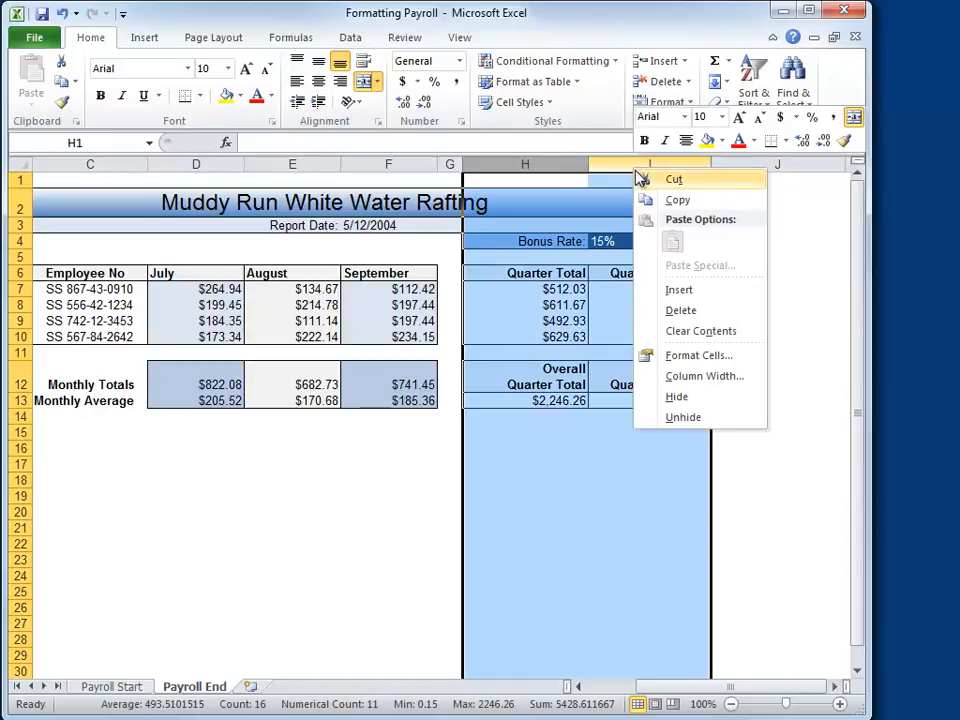
click(687, 400)
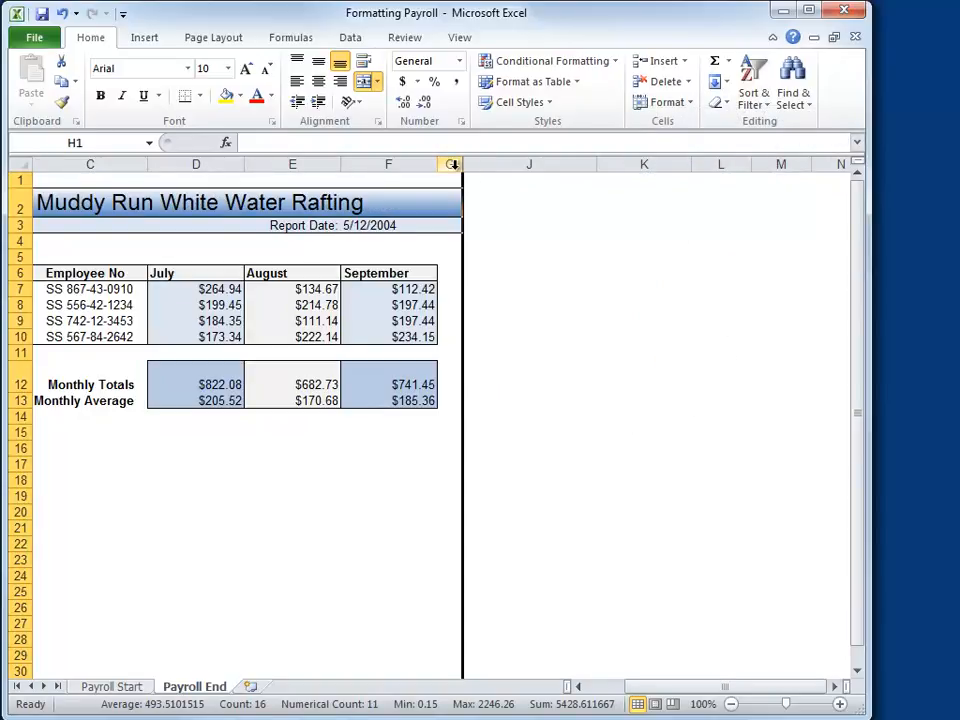
Unhide the hidden columns between columns G and J
drag(452, 164, 510, 164)
right_click(512, 168)
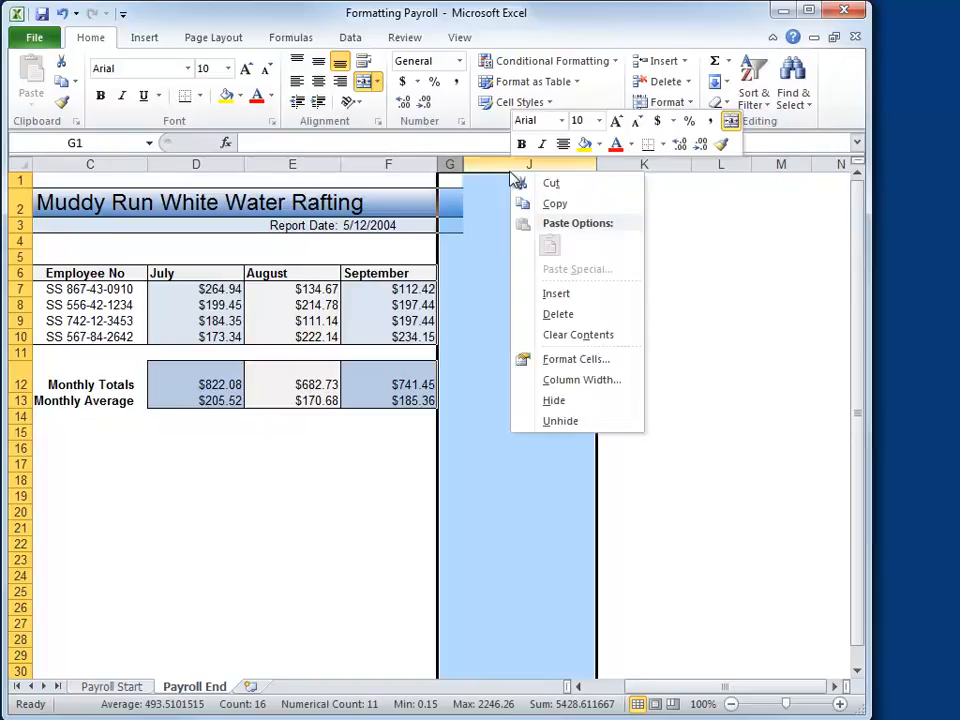
click(565, 421)
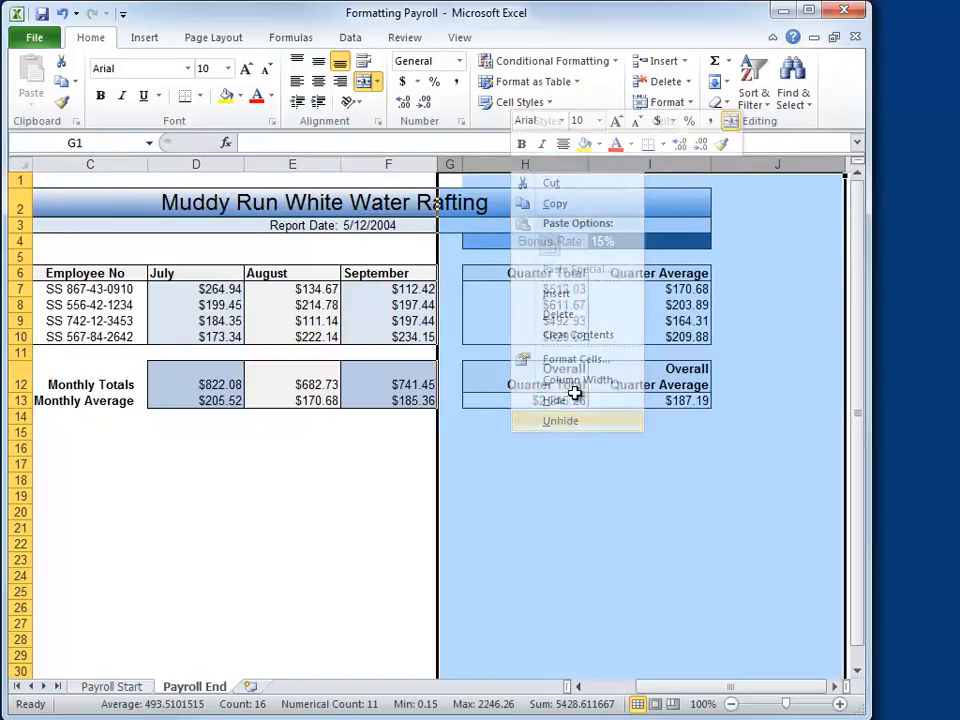
click(684, 104)
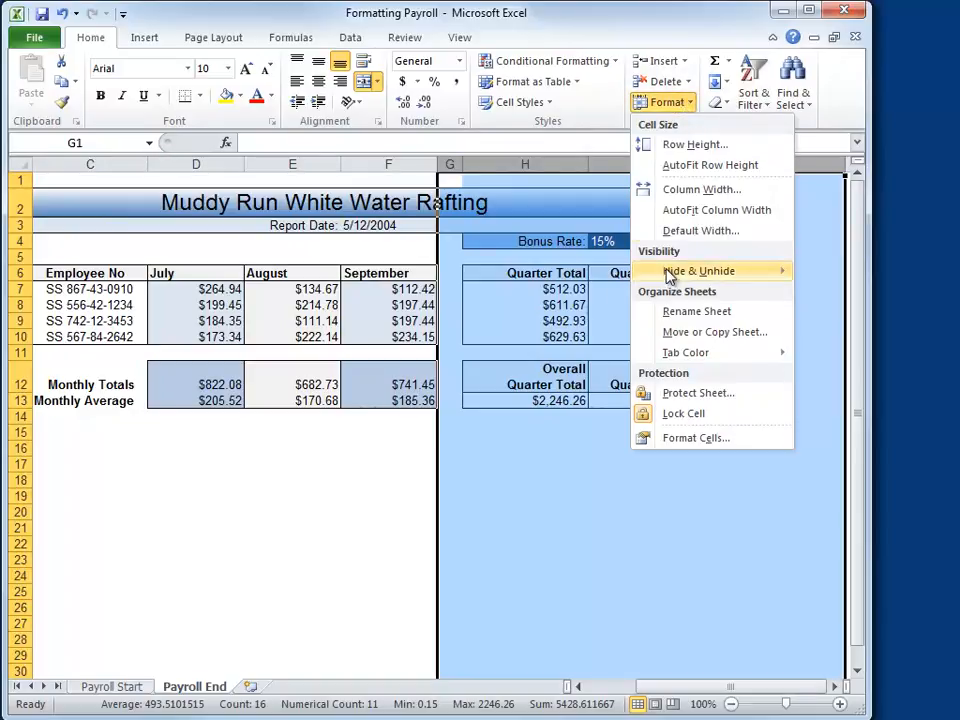
mouse_move(671, 272)
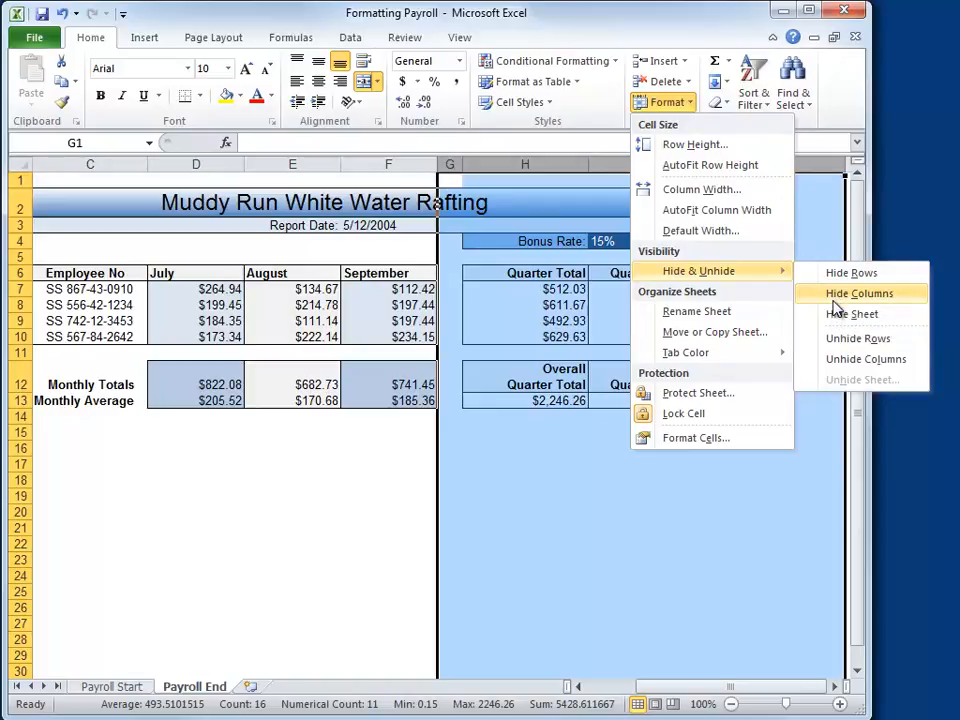
click(359, 432)
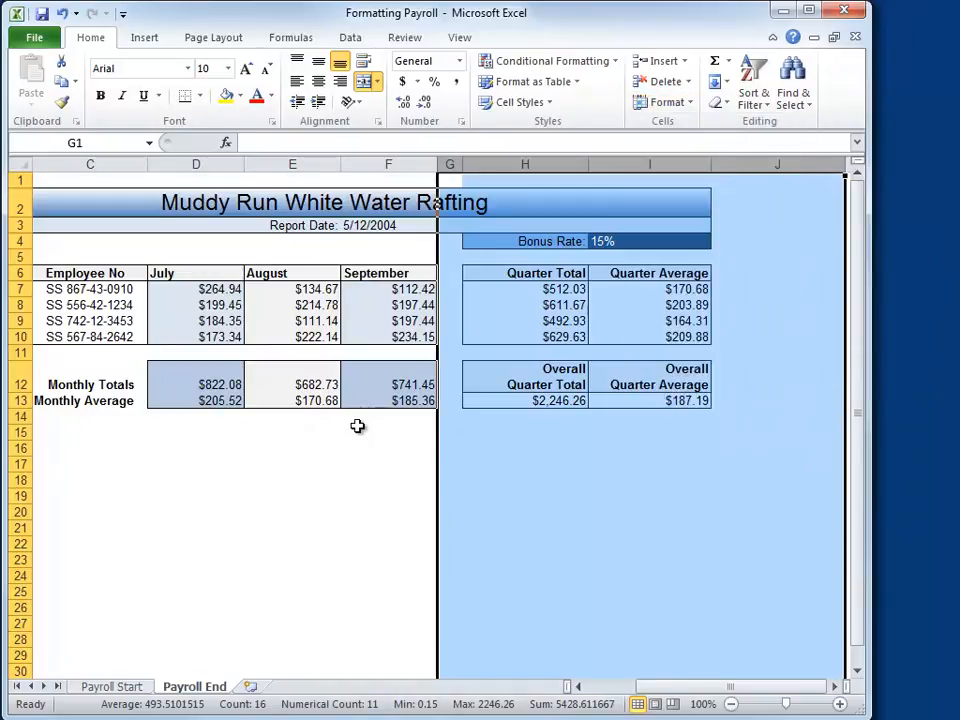
click(392, 368)
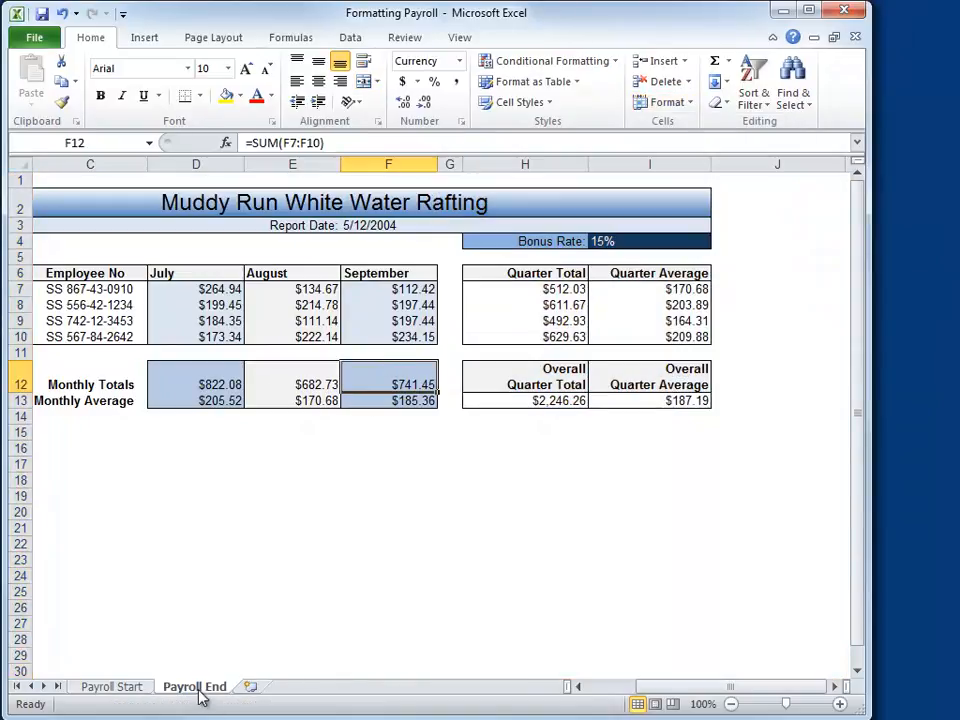
Reduce the window's height and hide the Payroll End sheet
drag(862, 708, 857, 470)
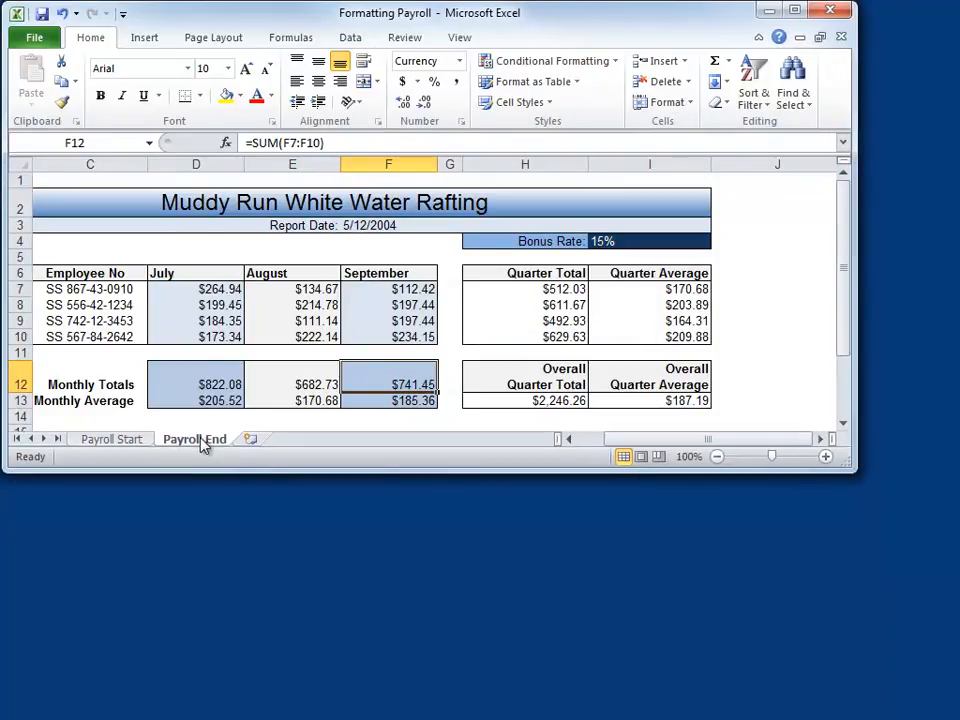
right_click(202, 442)
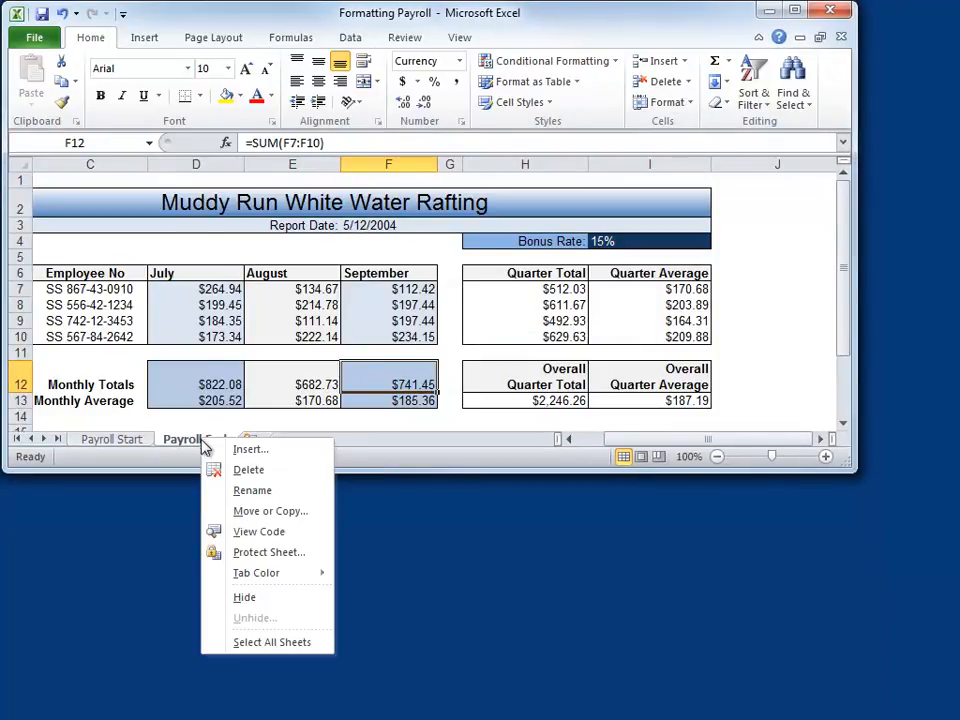
click(255, 600)
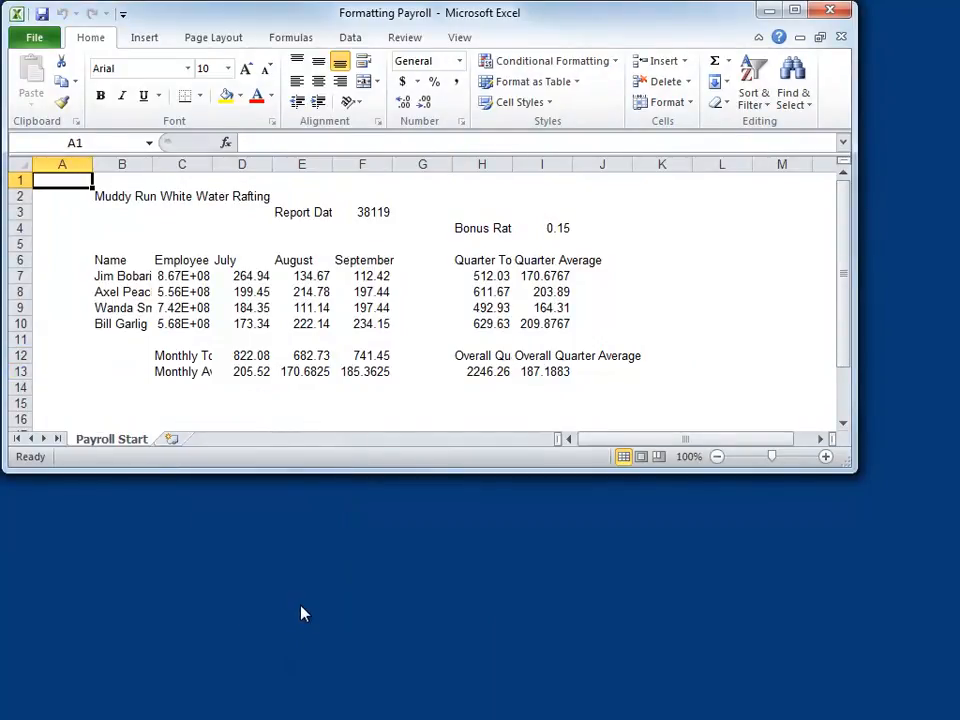
Unhide the Payroll End sheet
right_click(130, 447)
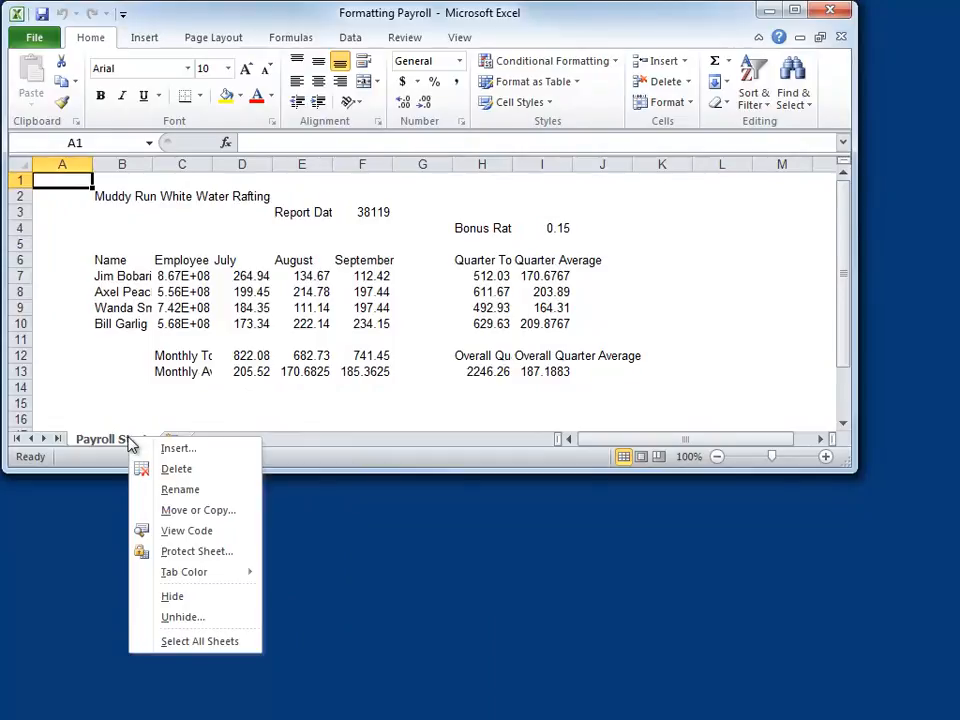
click(182, 618)
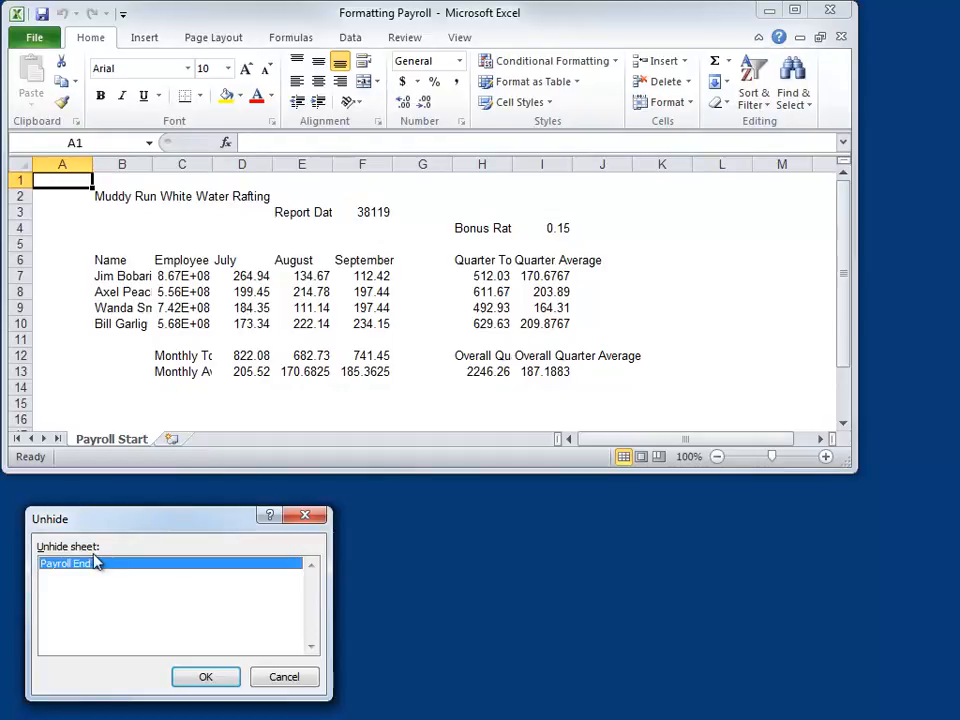
click(205, 680)
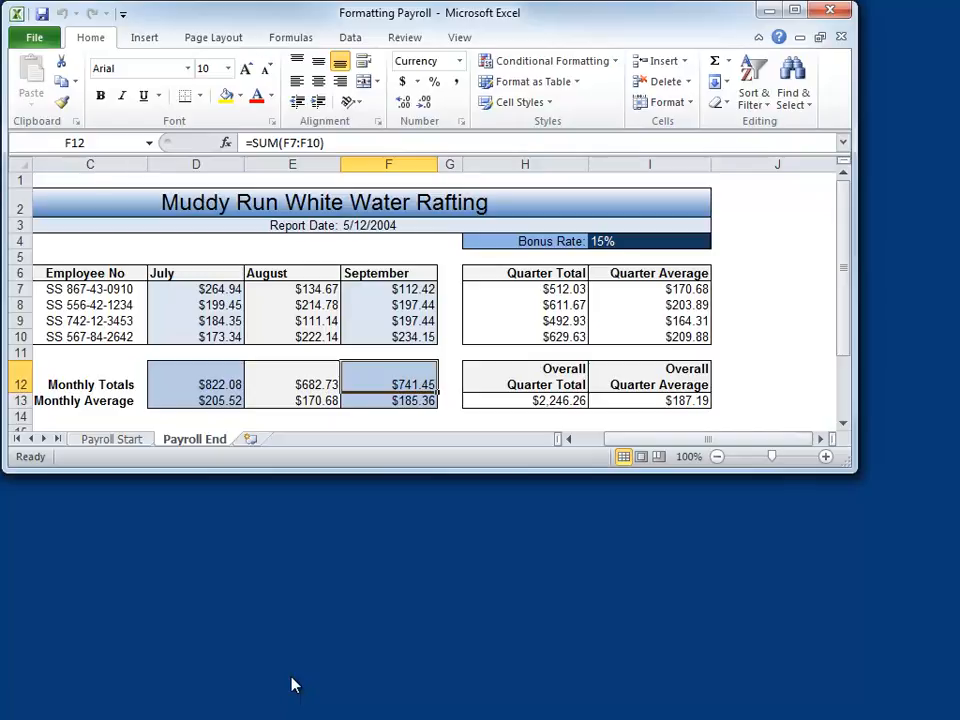
Hide the Payroll End sheet again and unhide it, both with the Format command's sheet visibility options
click(669, 103)
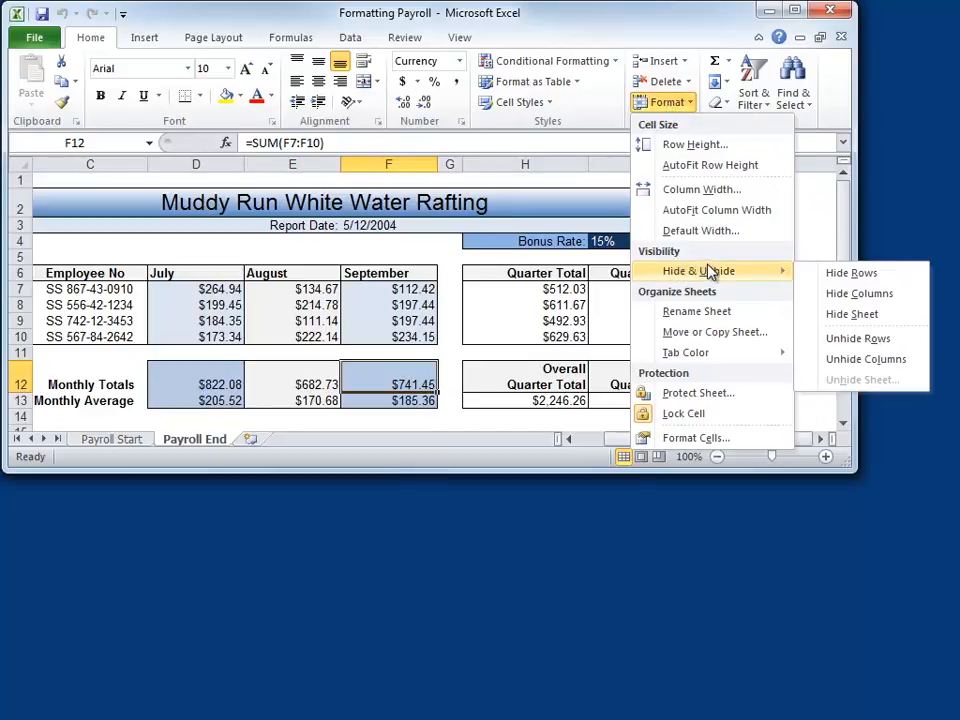
click(824, 316)
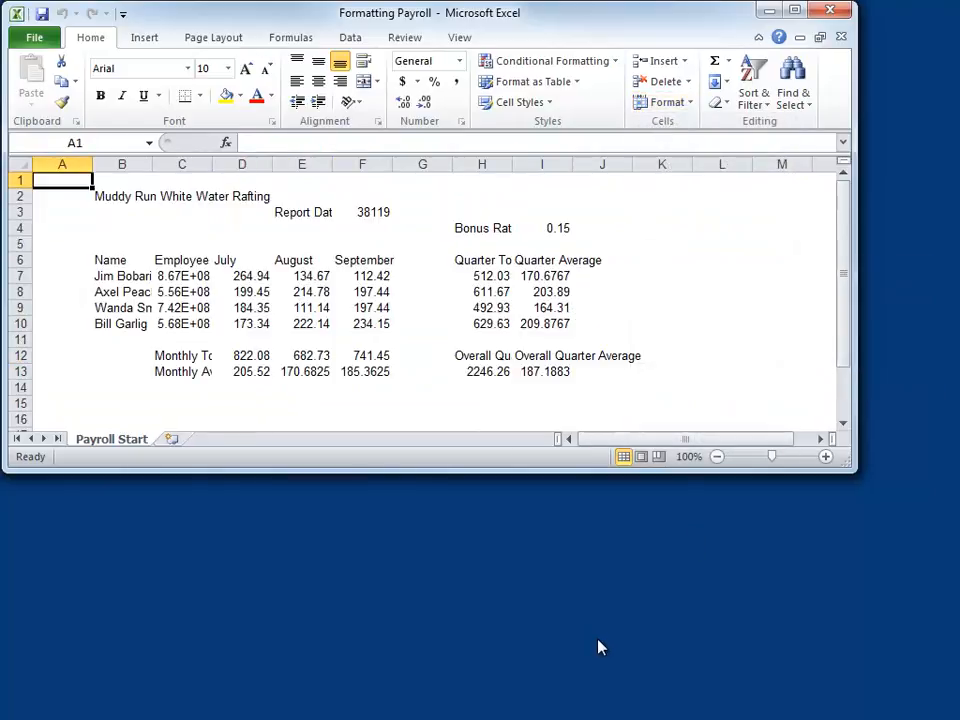
click(673, 106)
mouse_move(690, 272)
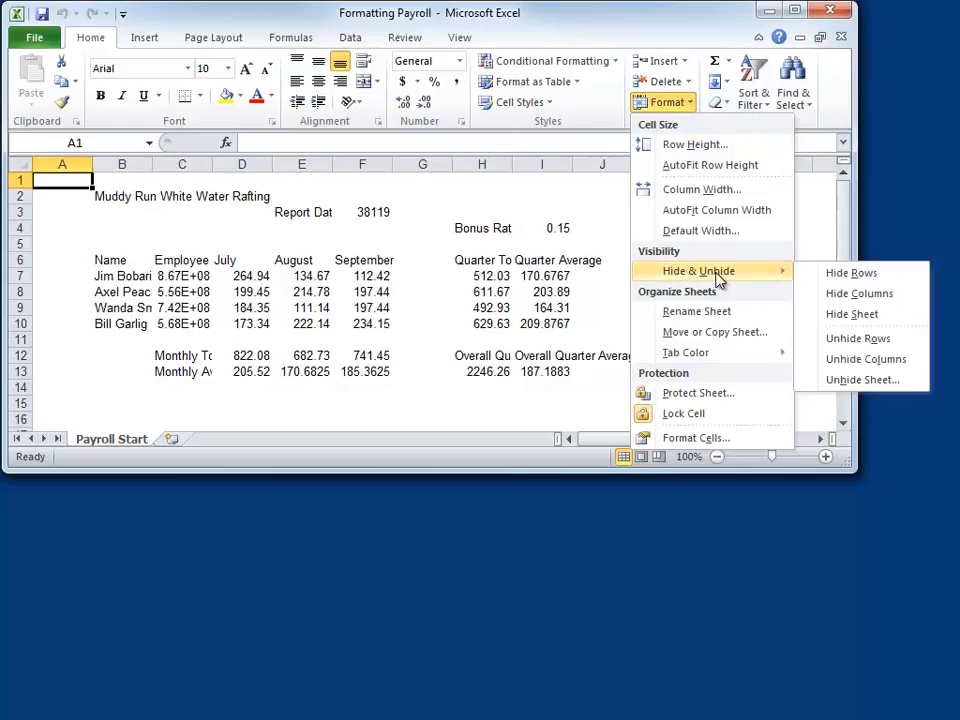
click(851, 385)
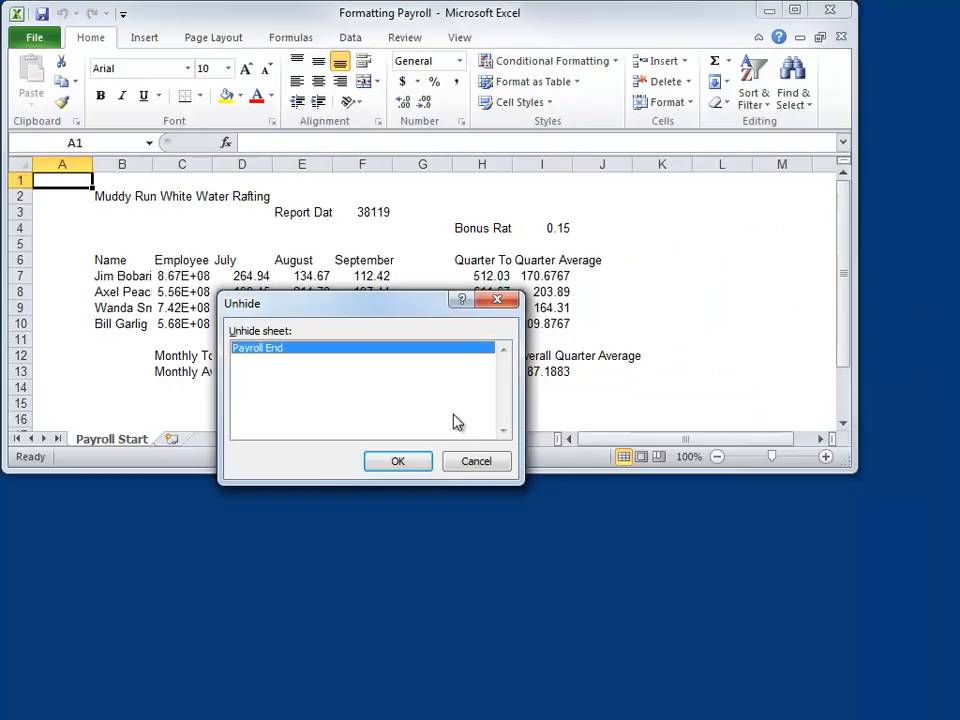
click(392, 461)
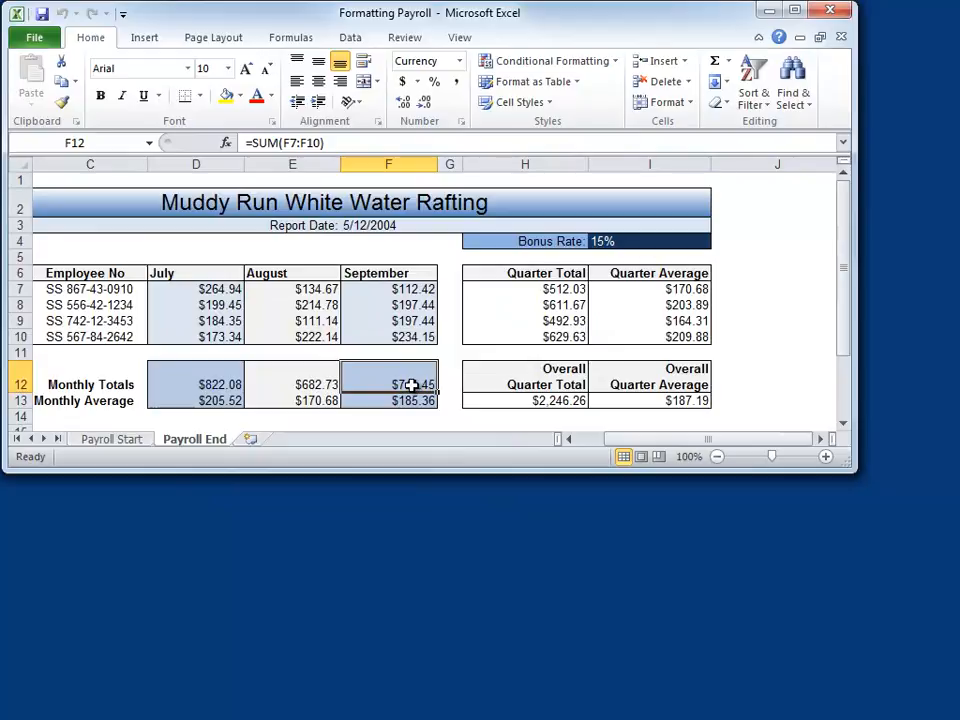
Enlarge the Excel window and hide the Formatting Payroll workbook window
click(475, 42)
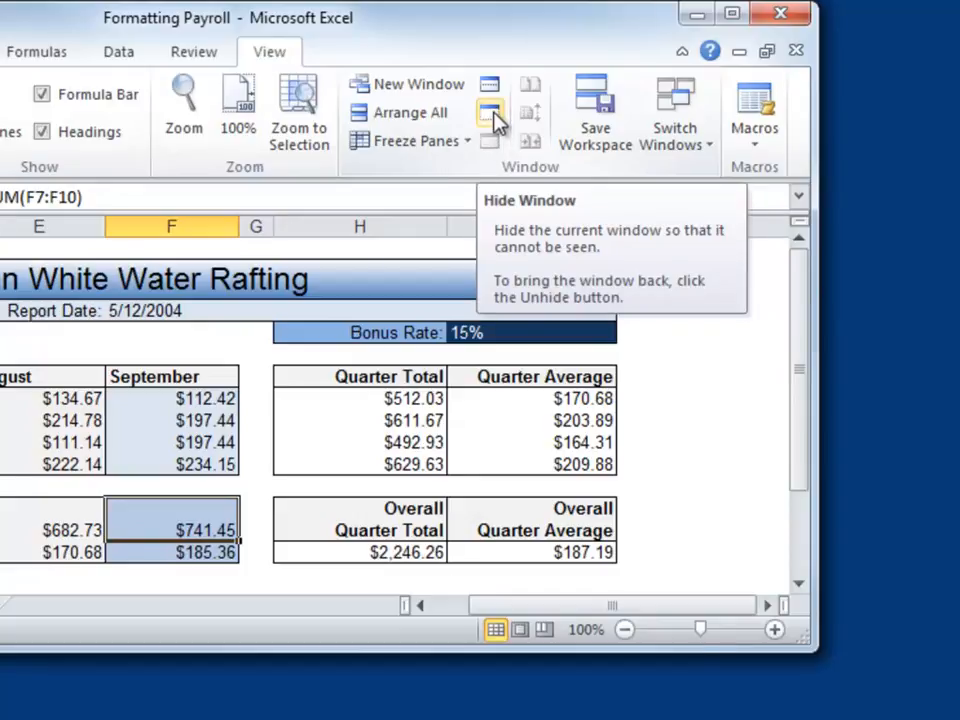
drag(816, 648, 959, 719)
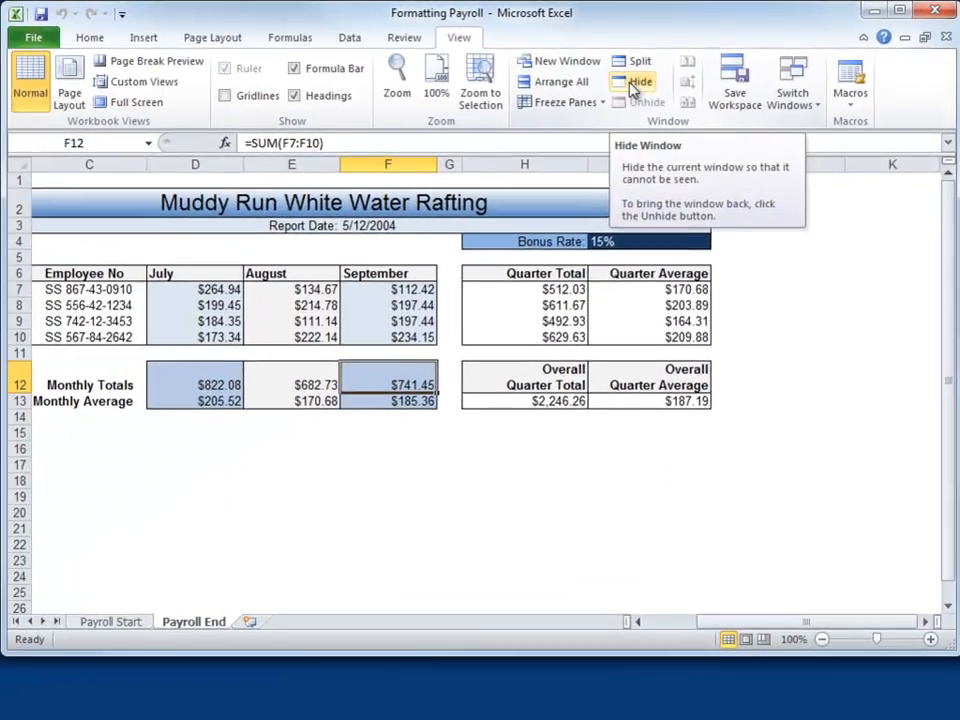
click(621, 90)
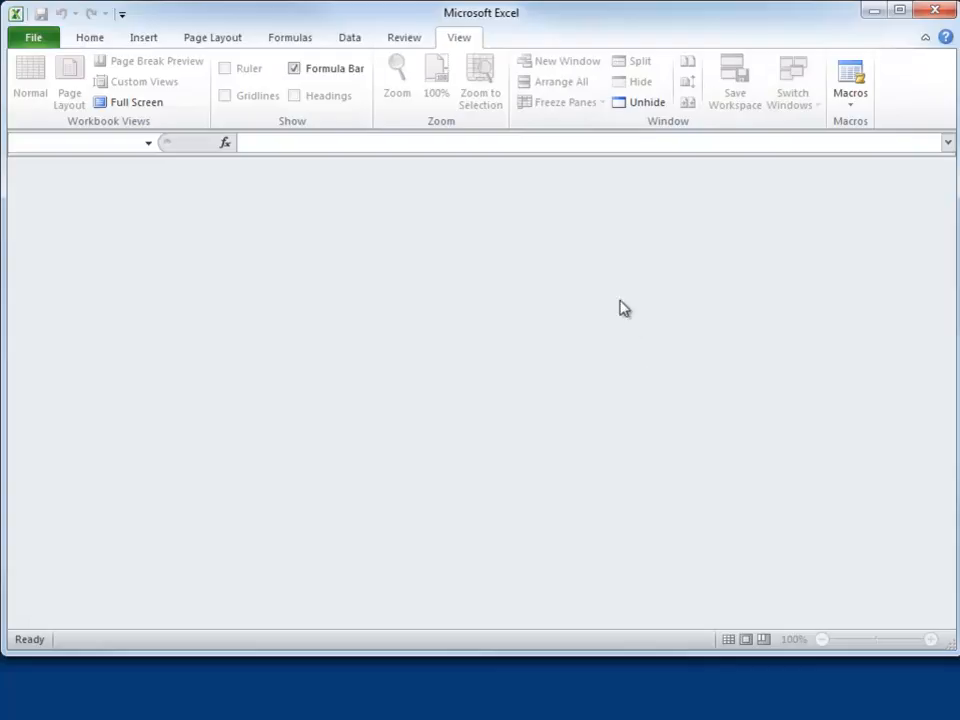
Unhide the Formatting Payroll workbook and increase the height of the Excel window
click(636, 105)
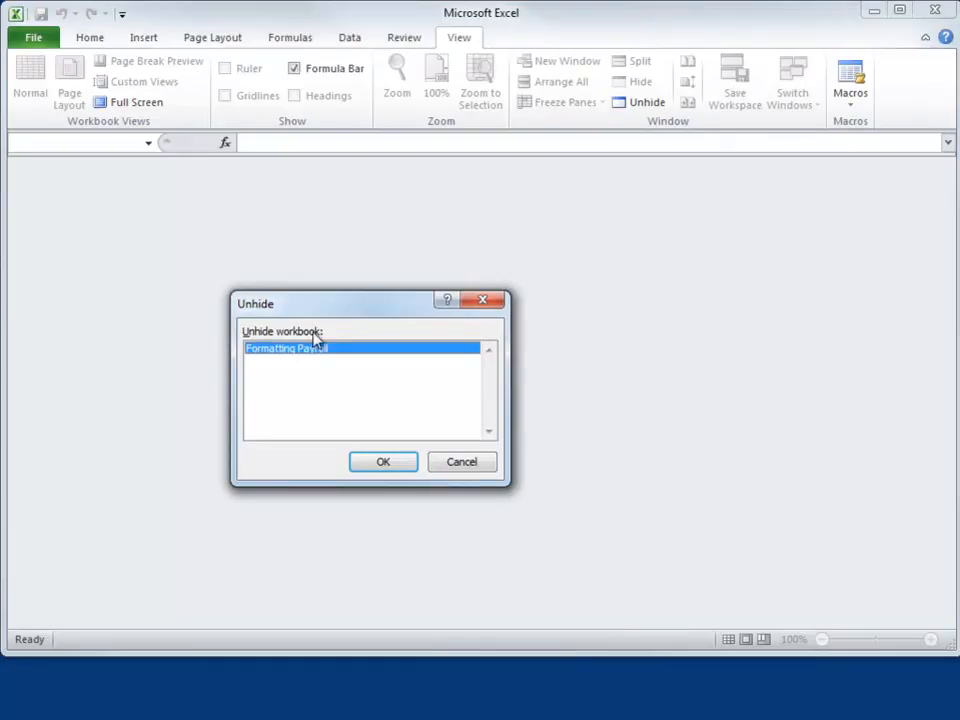
click(369, 463)
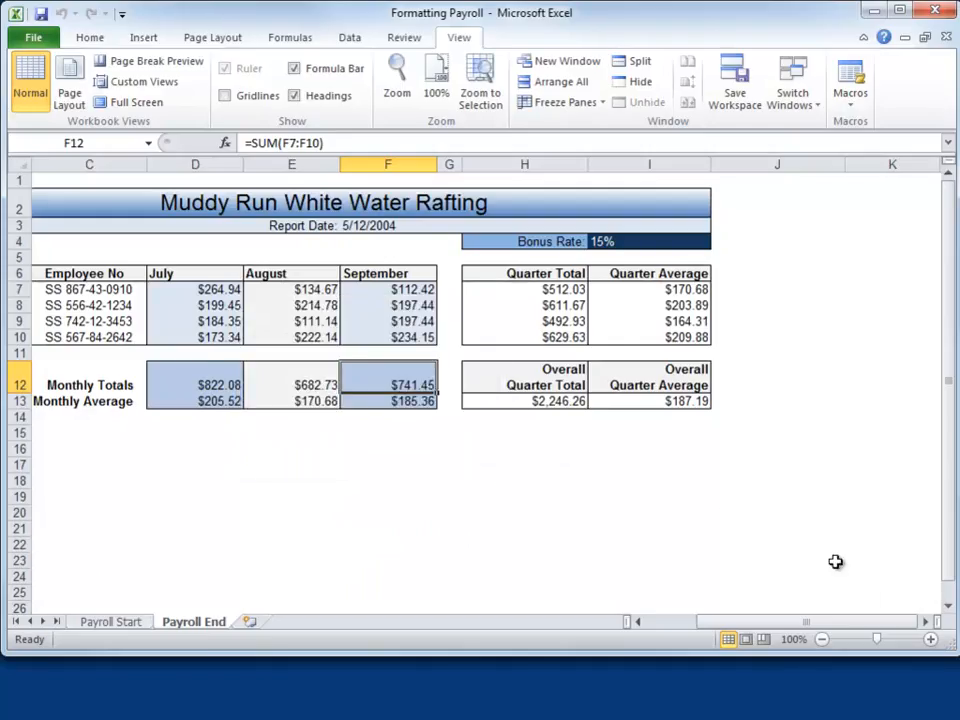
drag(946, 653, 944, 711)
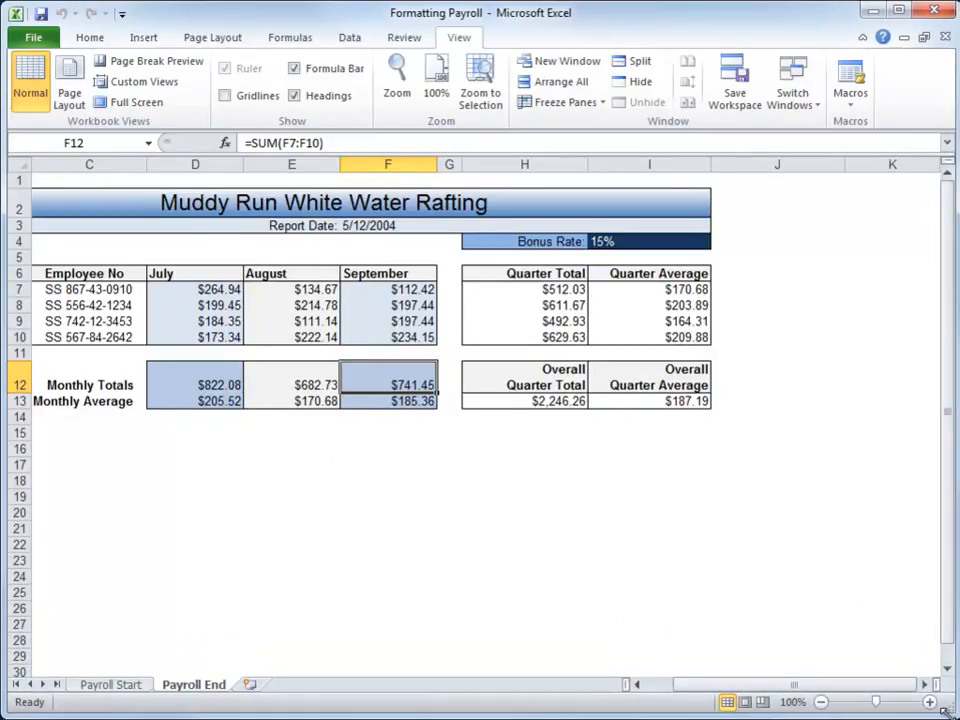
Set the Full-Hat-Harry picture from the desktop's Project Files > Lesson 5 folder as the background of the Payroll End sheet
click(209, 40)
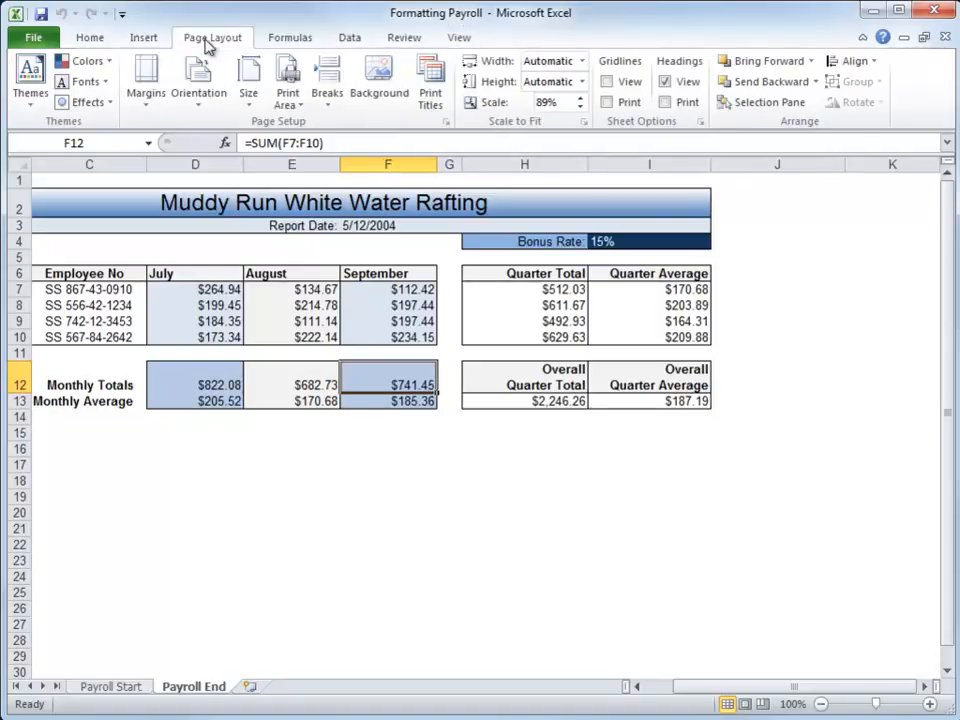
click(379, 90)
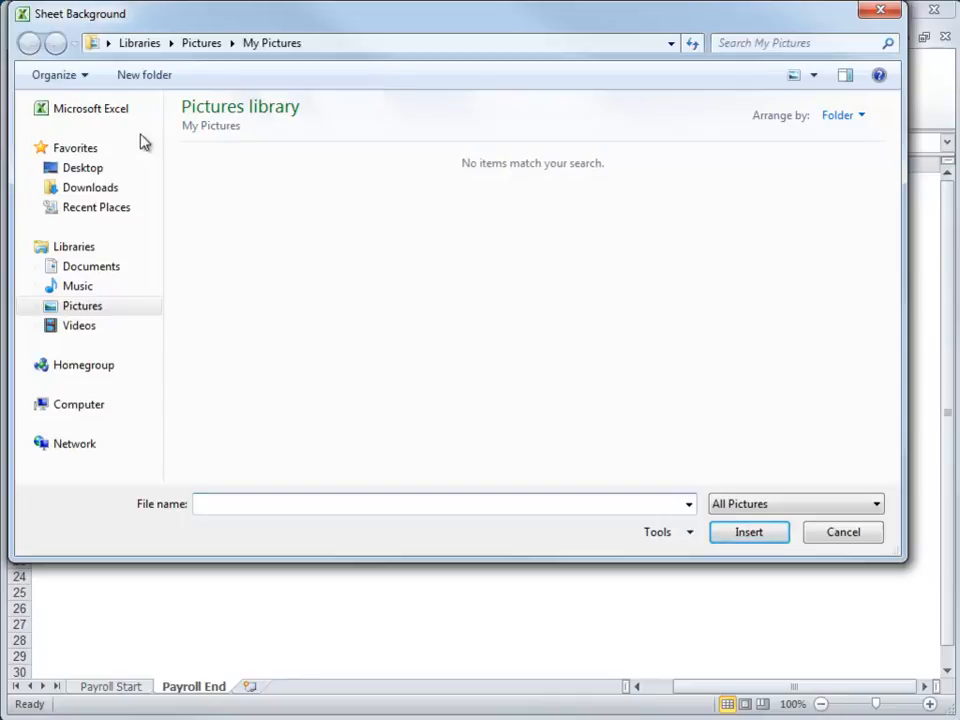
click(92, 169)
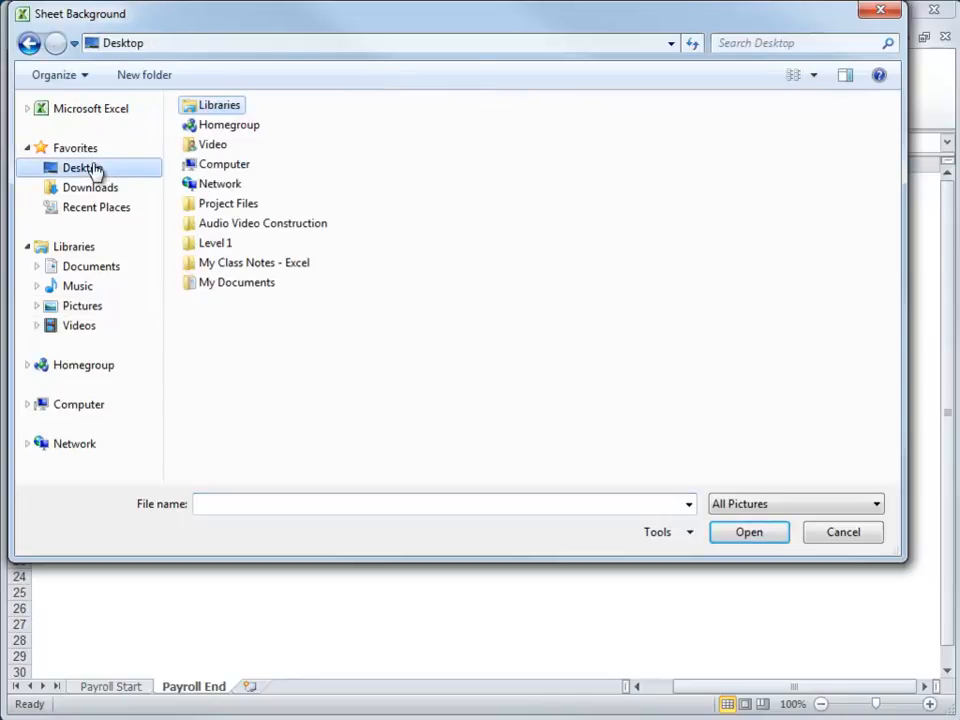
double_click(228, 204)
double_click(238, 190)
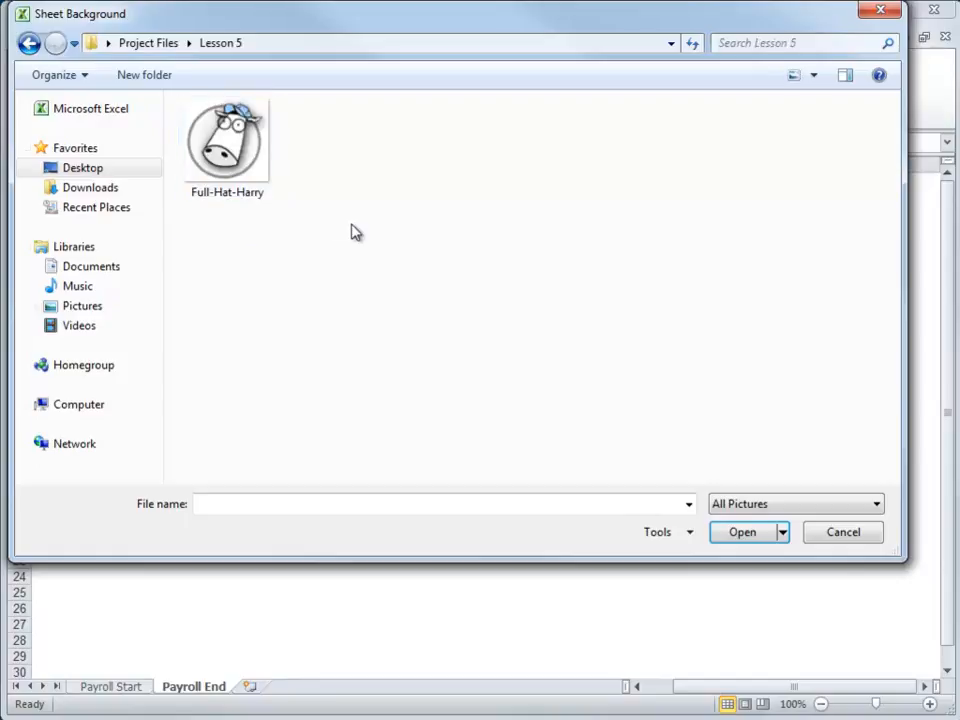
double_click(266, 152)
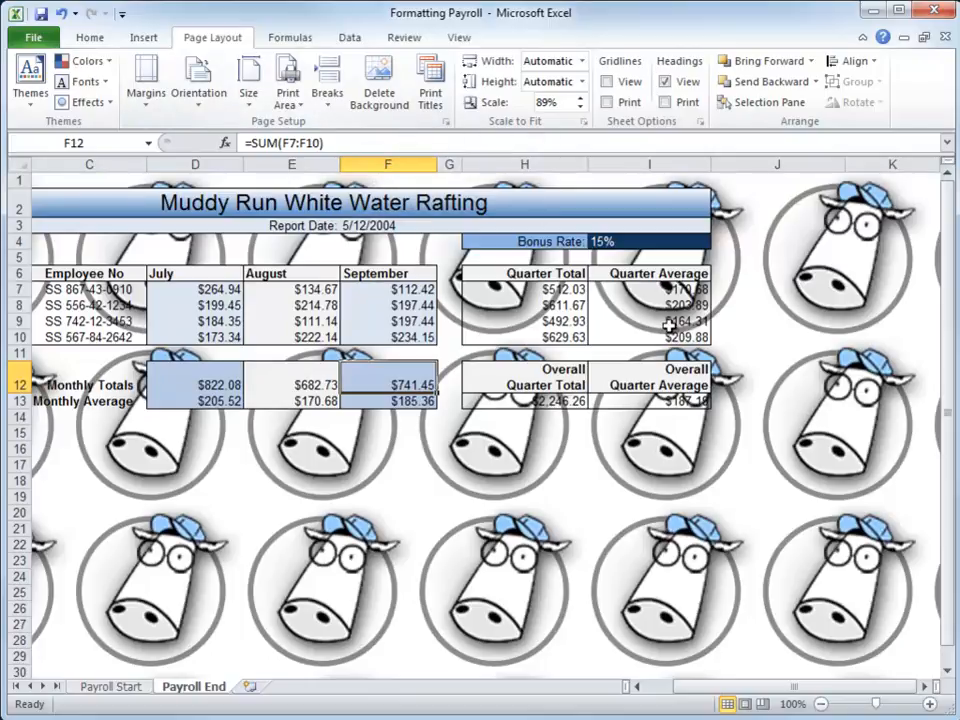
Delete the sheet background and apply the Full-Hat-Harry picture as the background again
click(385, 93)
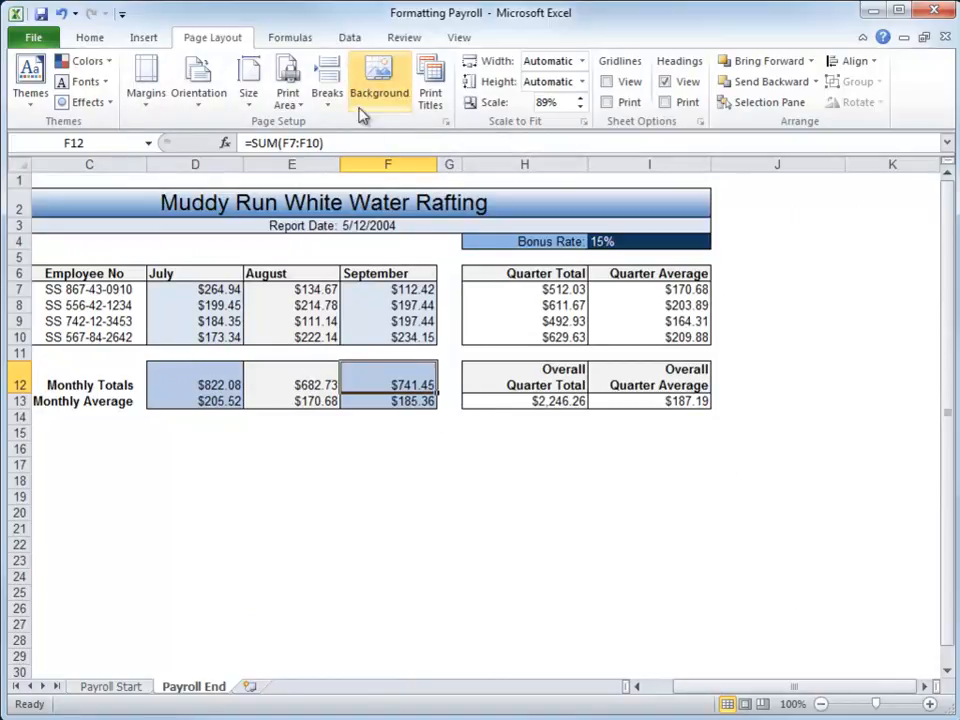
click(379, 82)
click(246, 150)
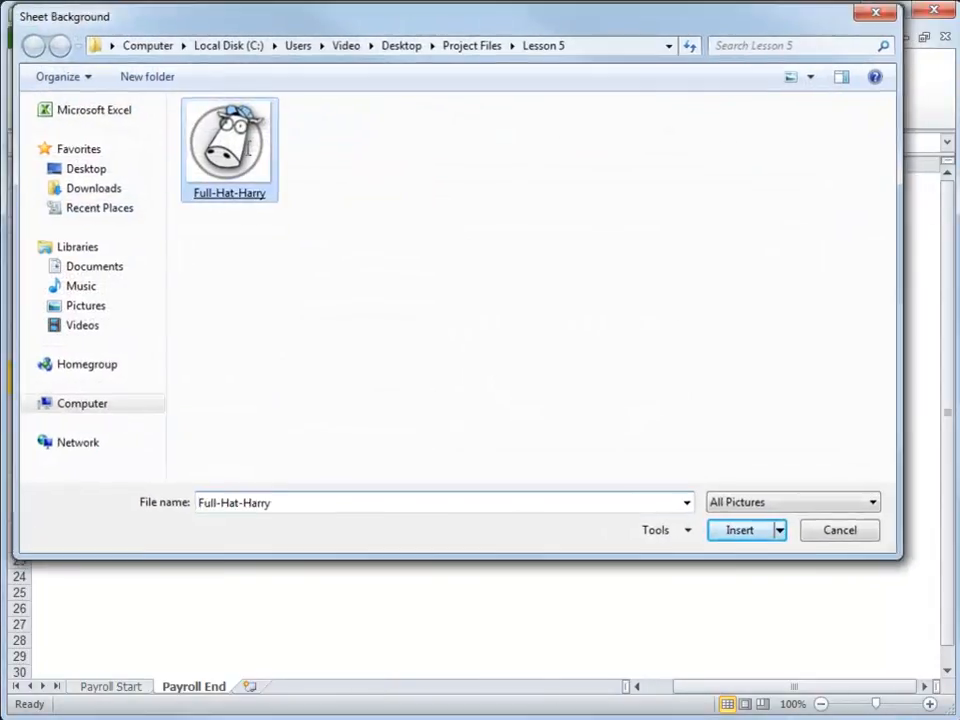
double_click(246, 150)
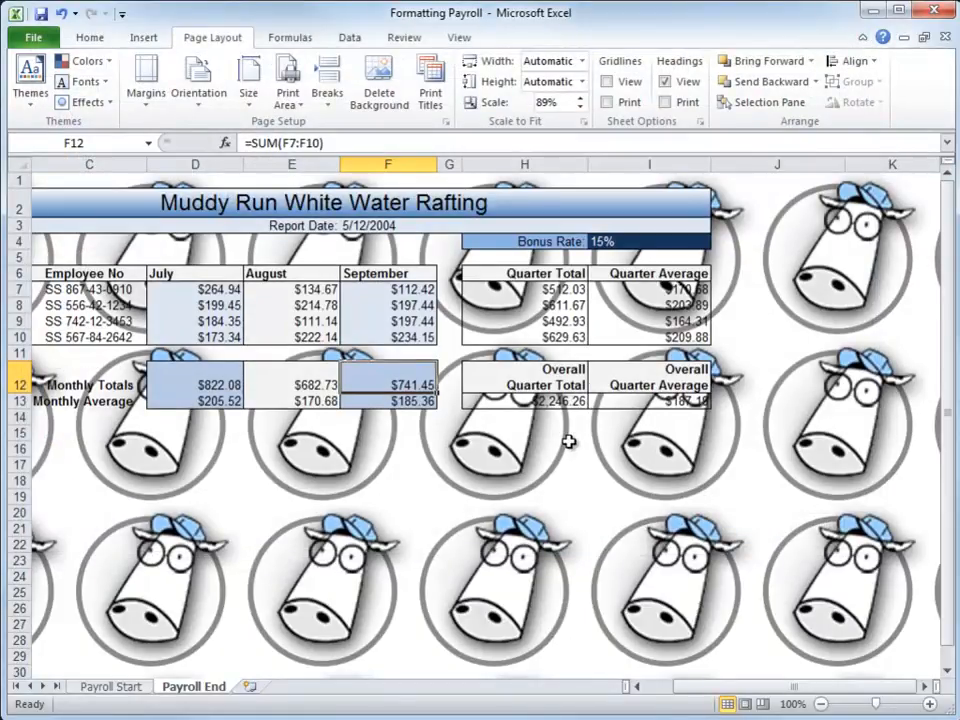
Check in the print preview whether the background appears on the Payroll End sheet, and return to the worksheet
click(33, 38)
click(40, 288)
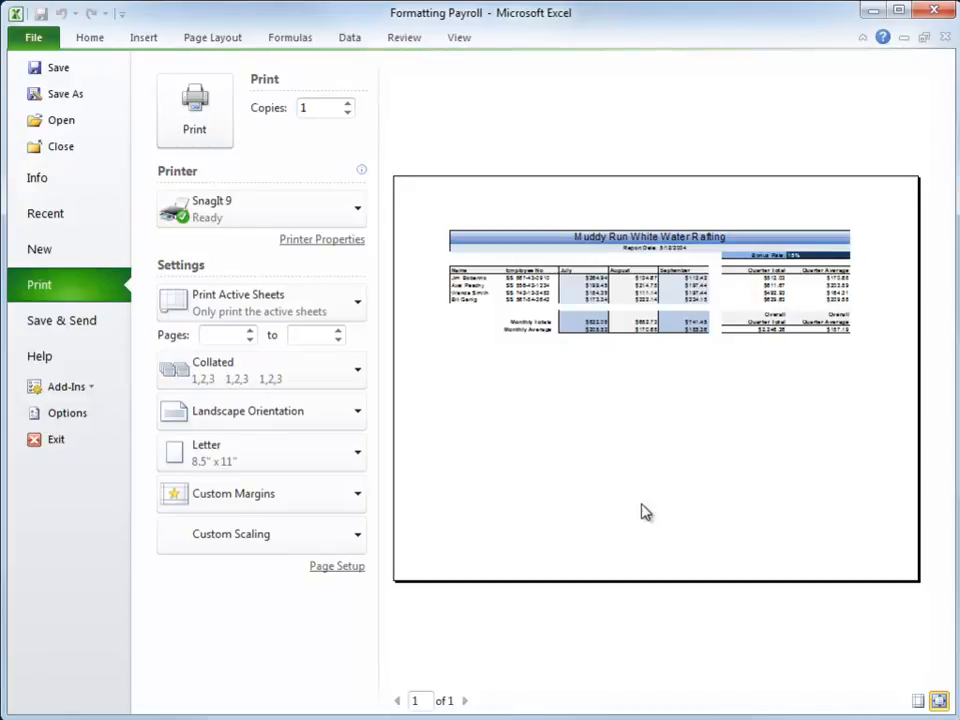
click(92, 40)
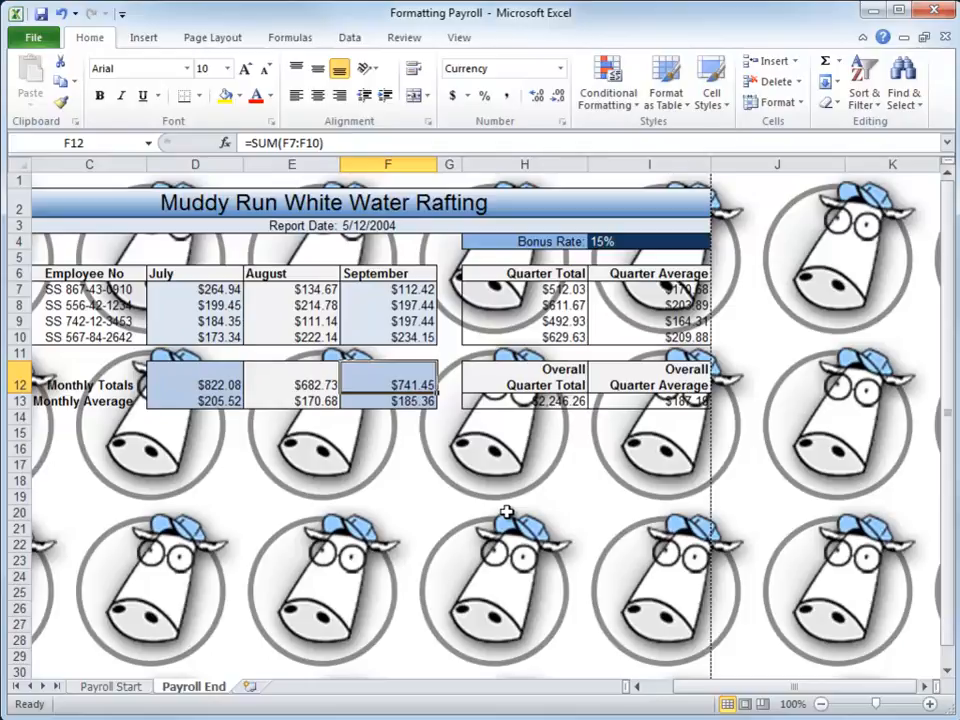
Remove the background picture from the Payroll End sheet
click(214, 40)
click(379, 82)
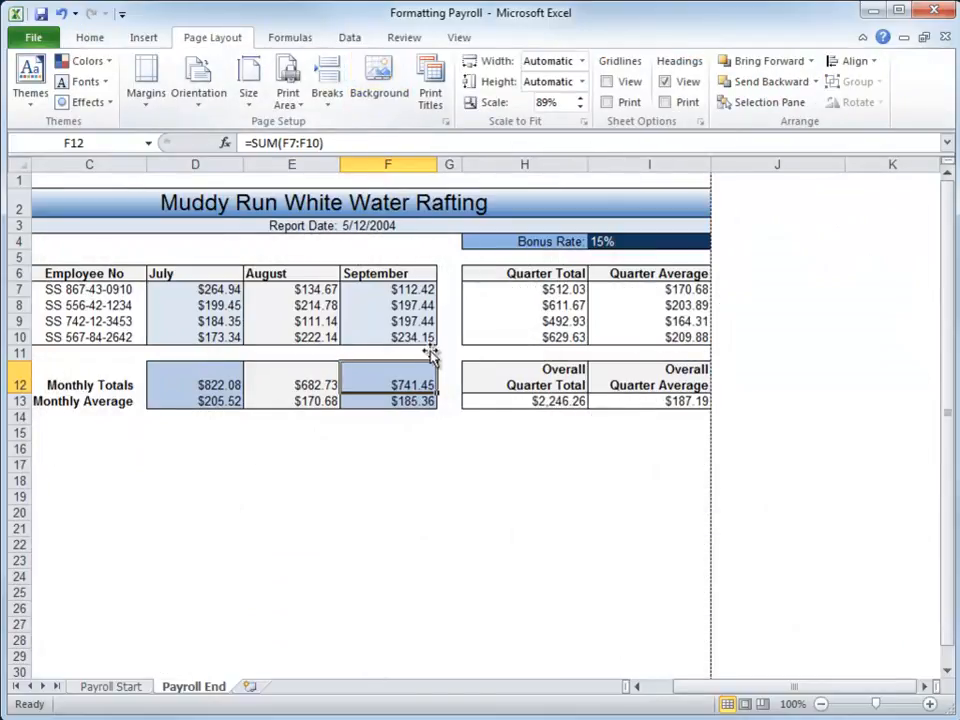